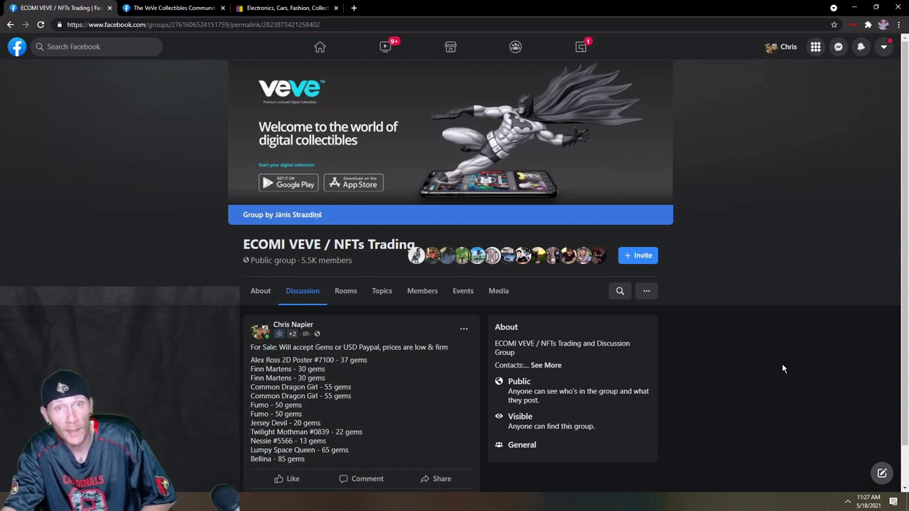
Switch to The VeVe Collectibles Community group tab and scroll its feed down and back up.
scroll(781, 366, "down", 1)
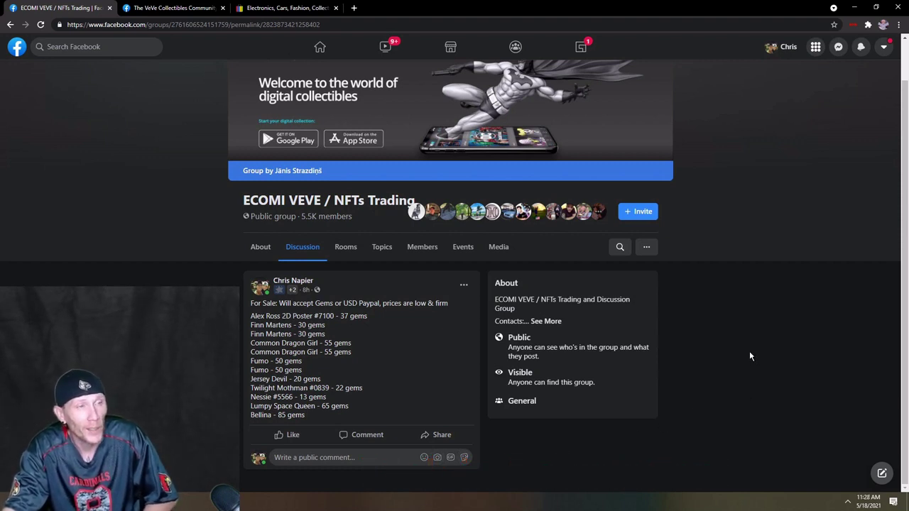
left_click(164, 7)
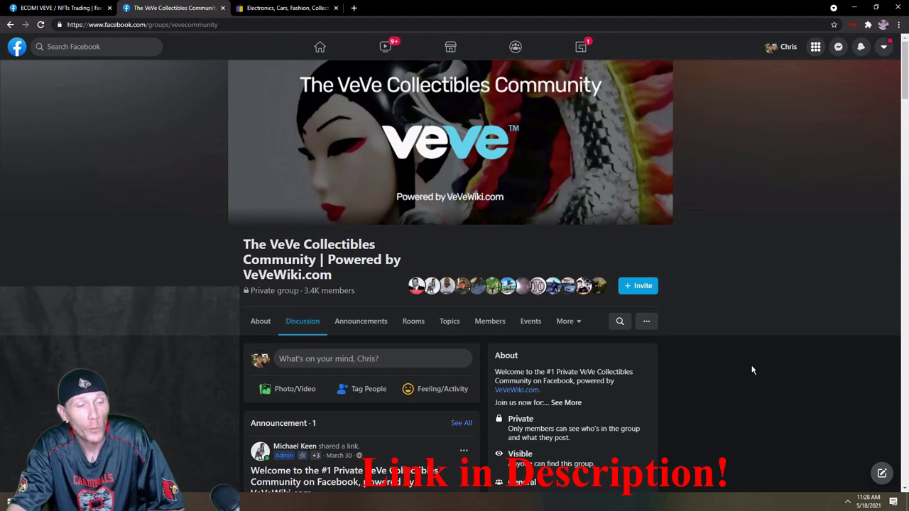
scroll(751, 368, "down", 6)
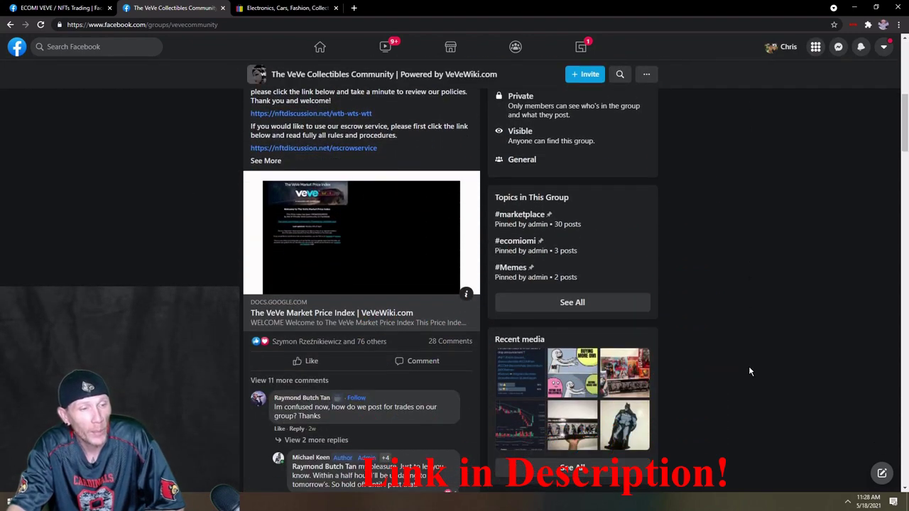
scroll(748, 365, "down", 9)
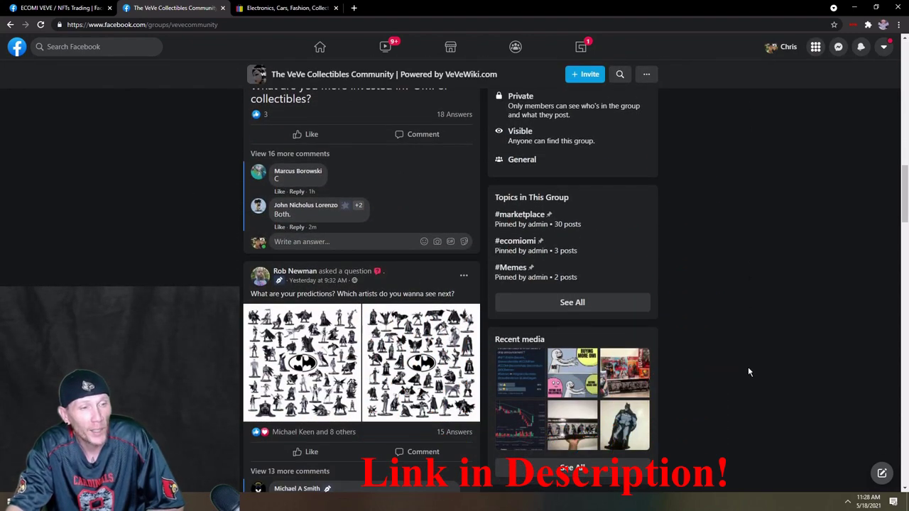
scroll(748, 366, "up", 15)
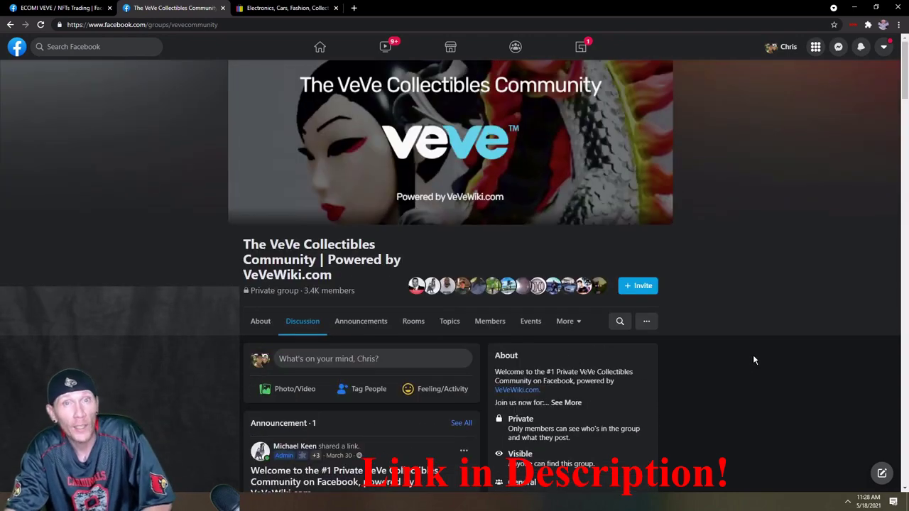
Advance the Photos viewer to ebaynft.JPG, the eBay category look-up for NFT.
left_click(279, 8)
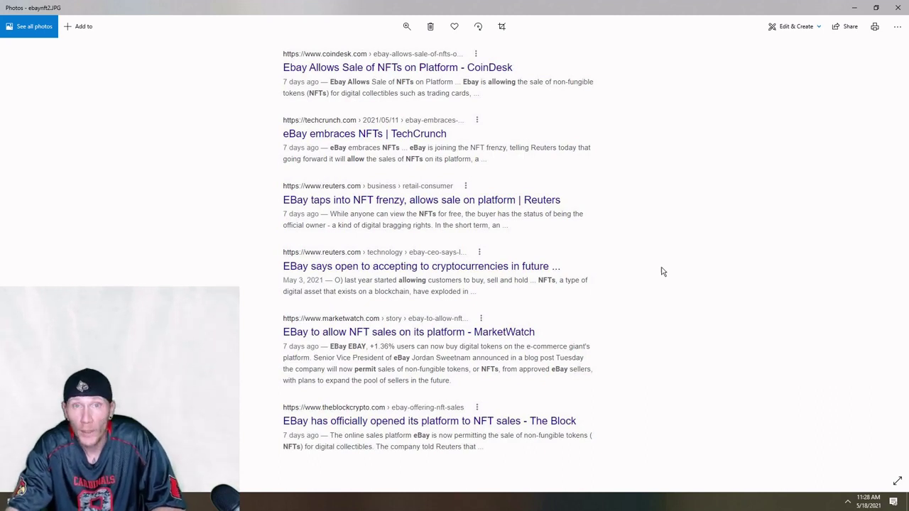
left_click(884, 258)
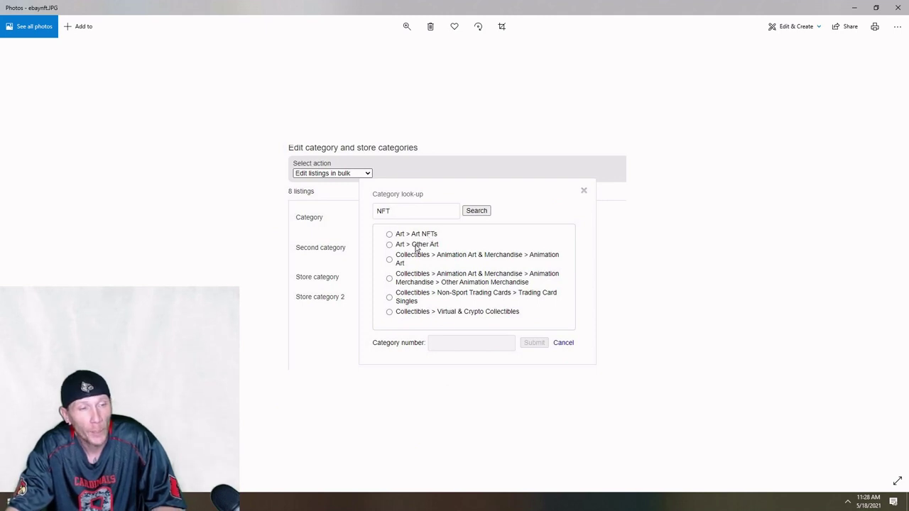
Flip between wow.JPG and ebaynft.JPG, then switch to the Veve Ebay Spreadsheet.
left_click(886, 261)
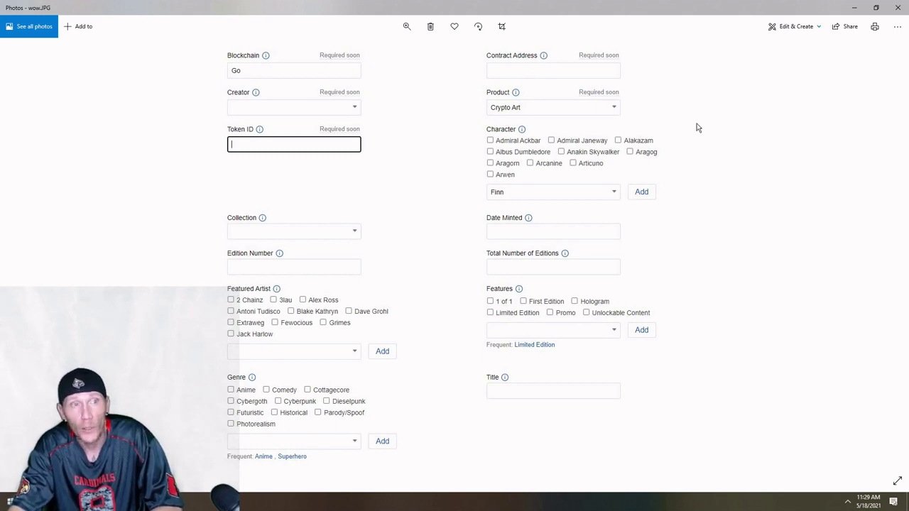
left_click(25, 257)
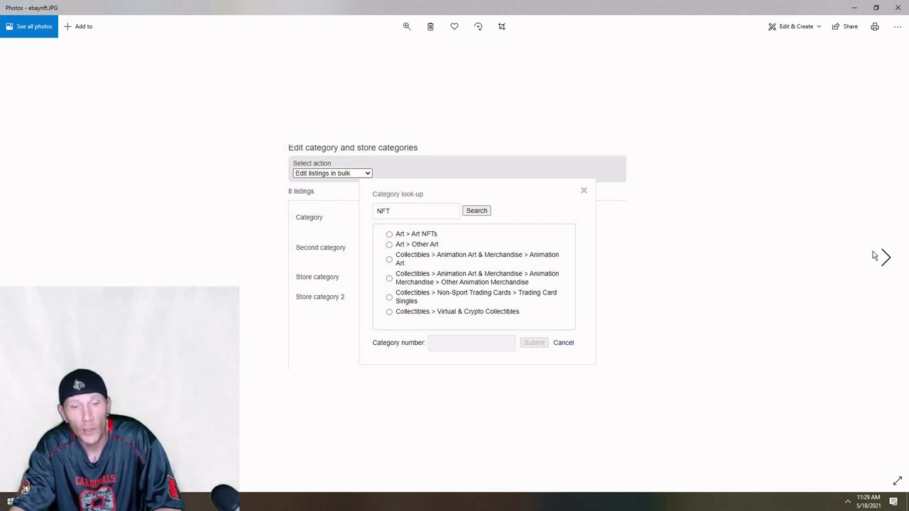
left_click(887, 257)
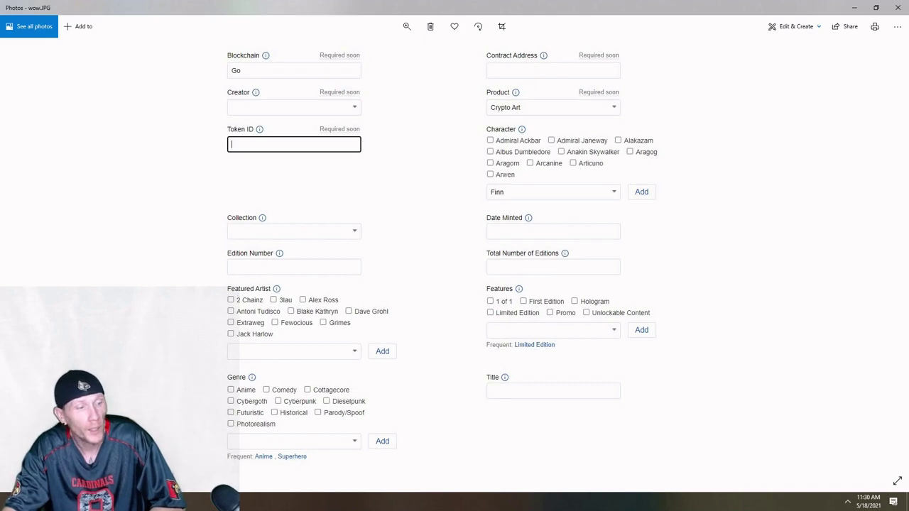
key("alt+Tab")
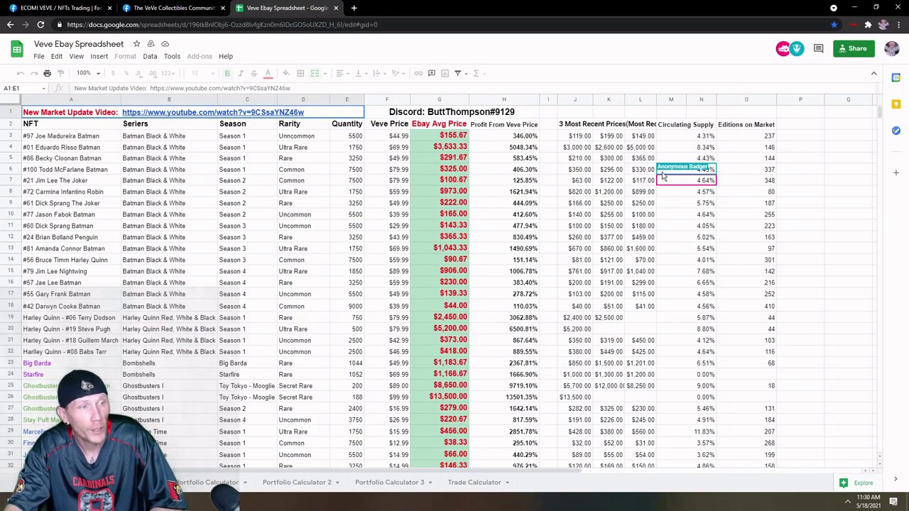
Scroll down through the Veve Ebay Spreadsheet price rows and back to the top.
scroll(797, 235, "down", 4)
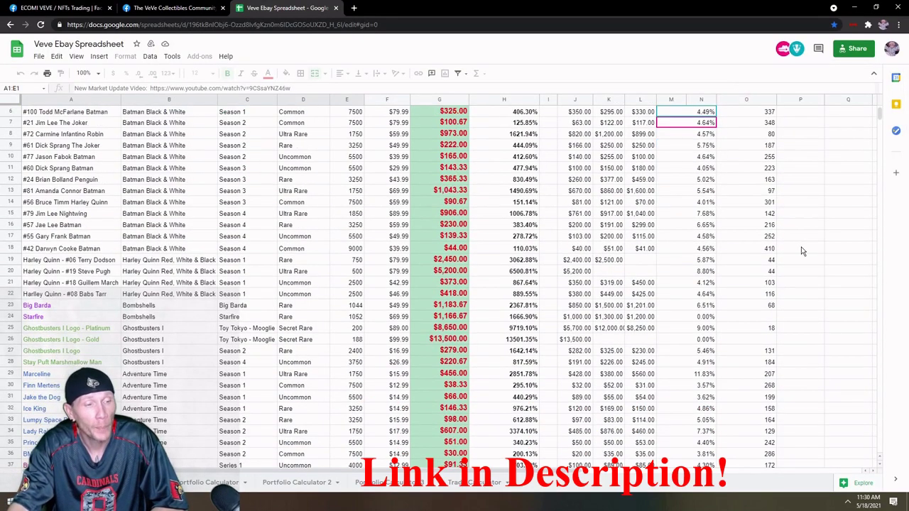
scroll(353, 257, "down", 4)
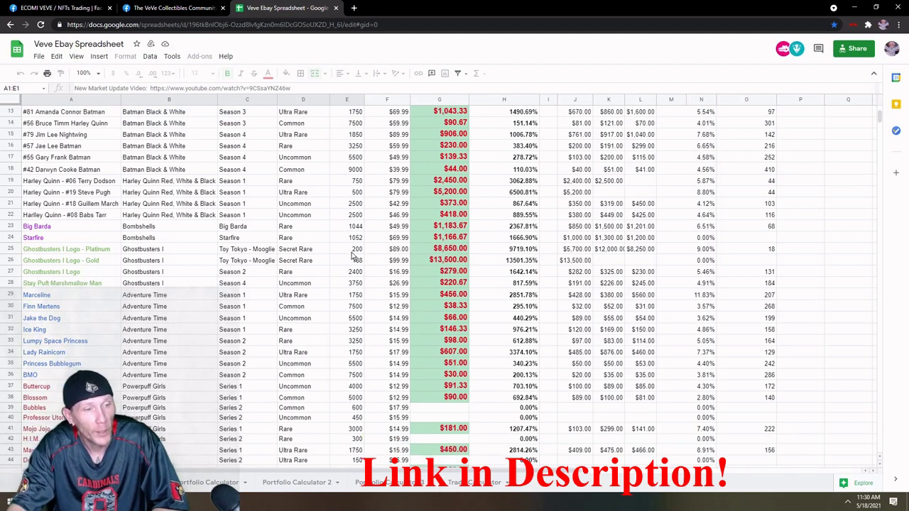
scroll(359, 291, "down", 6)
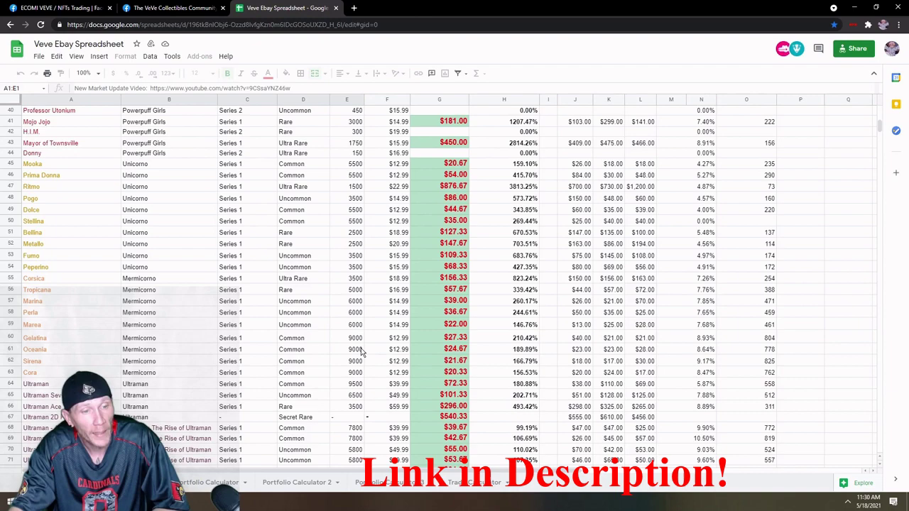
scroll(361, 351, "down", 2)
scroll(467, 298, "up", 3)
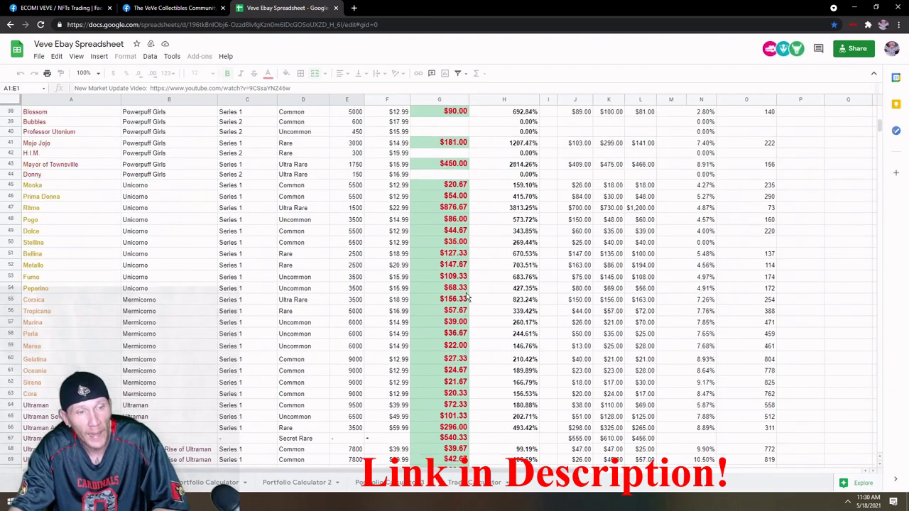
scroll(468, 298, "up", 7)
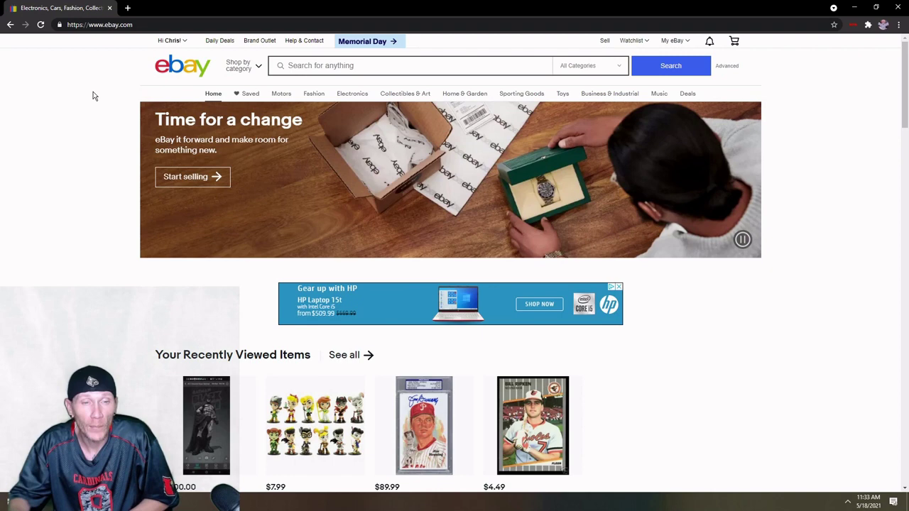
Open the Seller Hub selling overview from the My eBay menu.
mouse_move(178, 42)
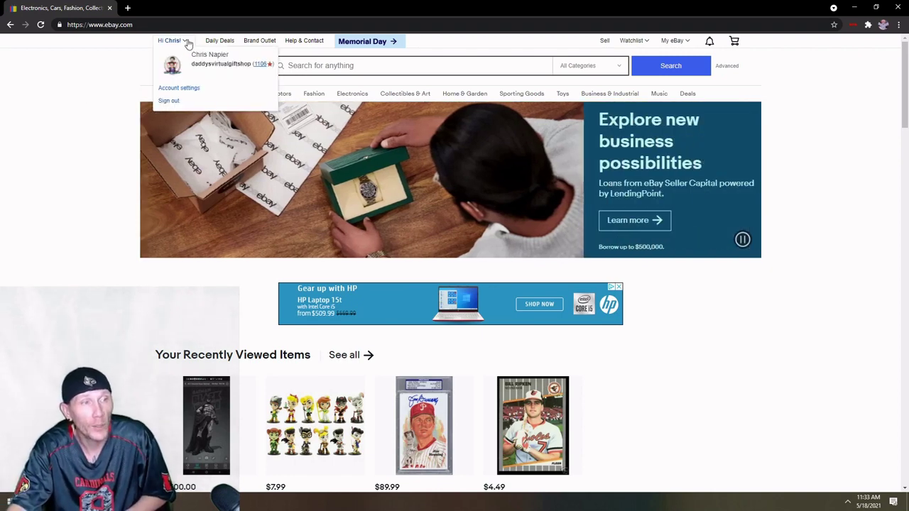
mouse_move(678, 45)
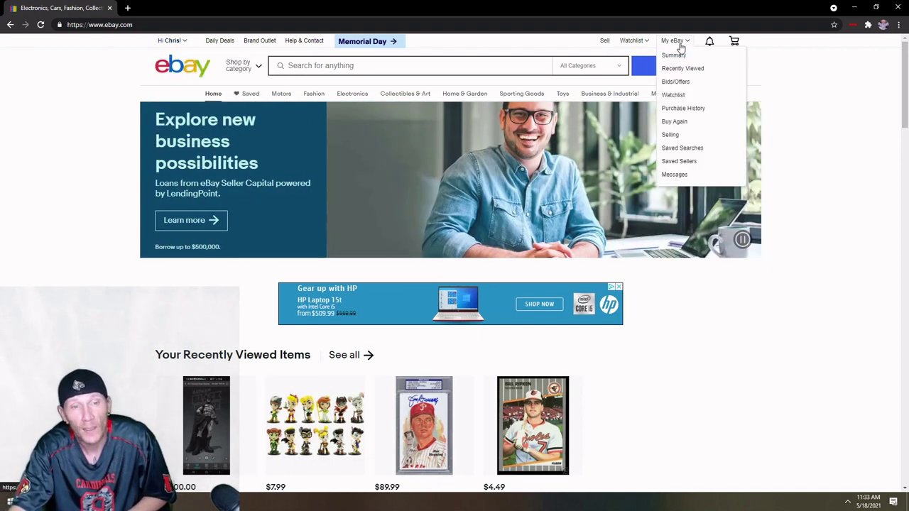
left_click(669, 135)
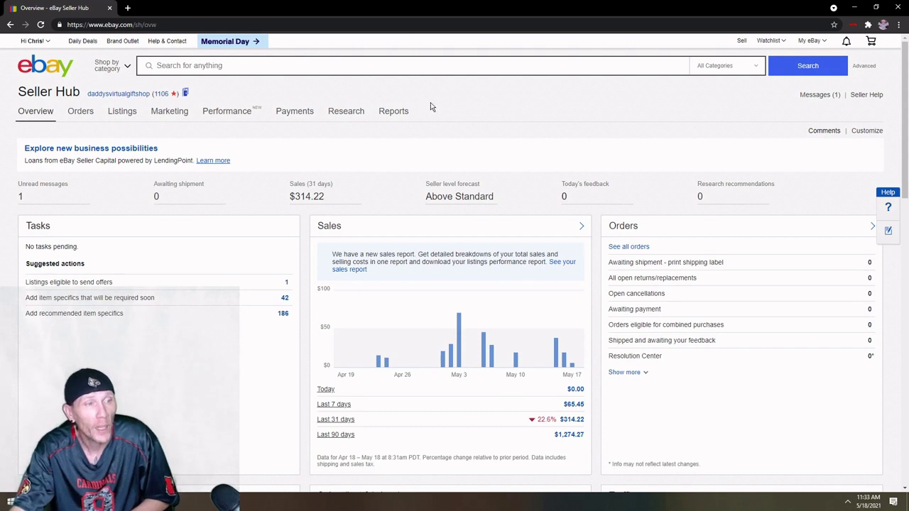
Search eBay for "all" and scroll through the results.
left_click(475, 64)
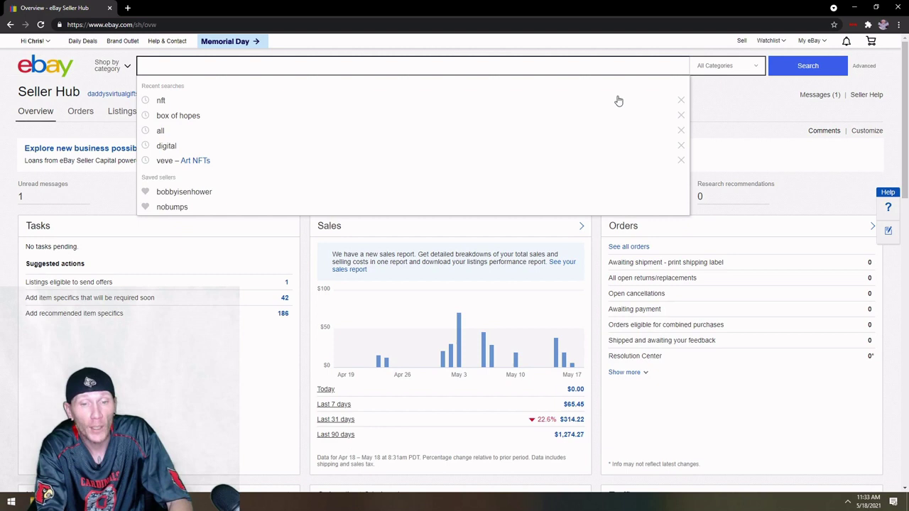
type("all")
key("Return")
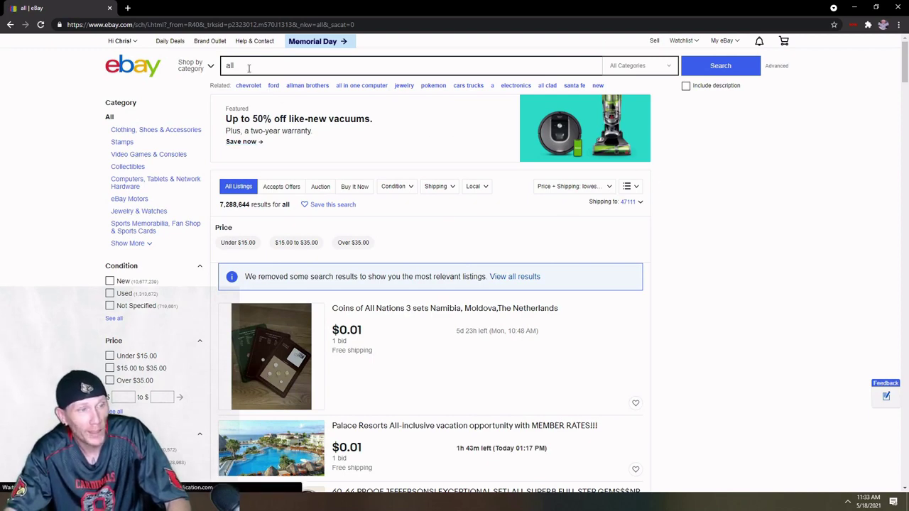
scroll(180, 297, "down", 4)
scroll(180, 298, "down", 3)
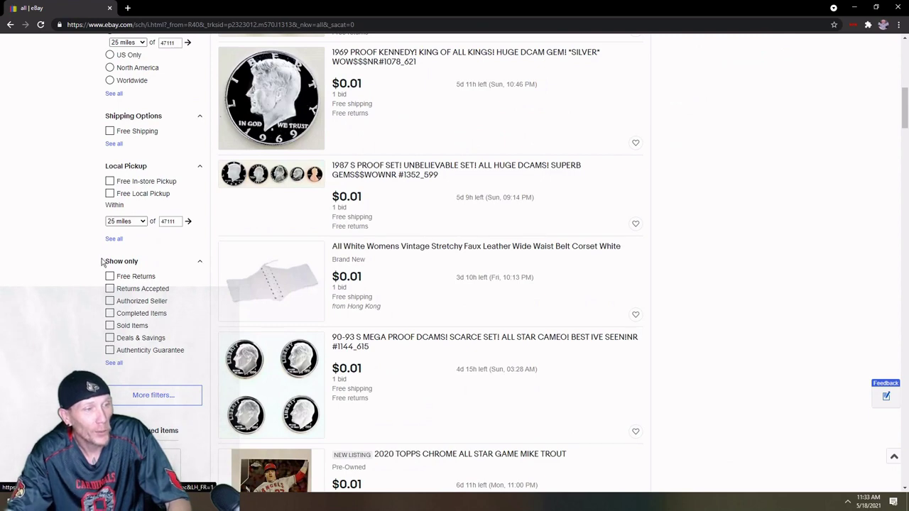
scroll(110, 328, "up", 3)
scroll(112, 147, "up", 1)
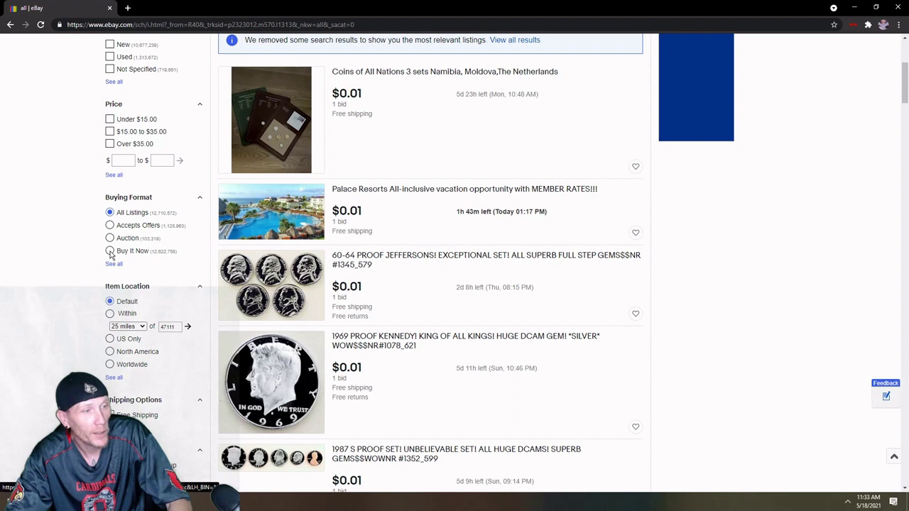
left_click(111, 251)
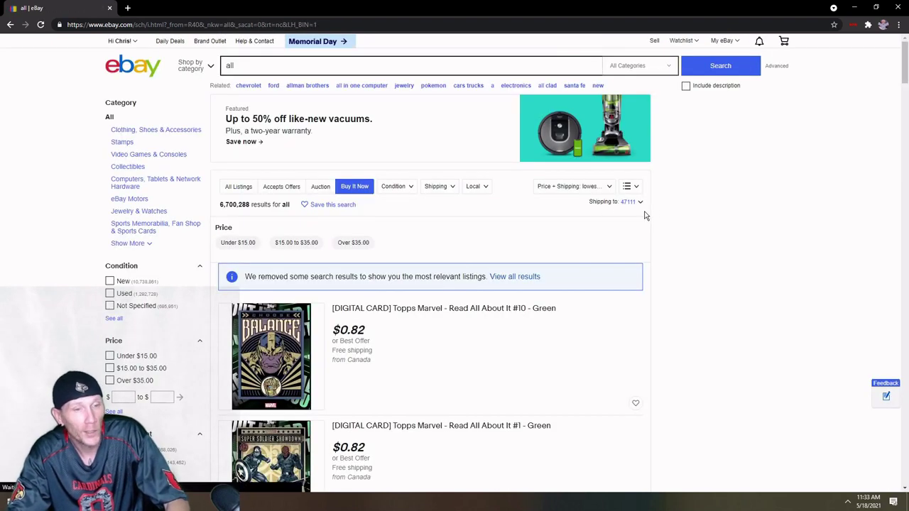
left_click(605, 188)
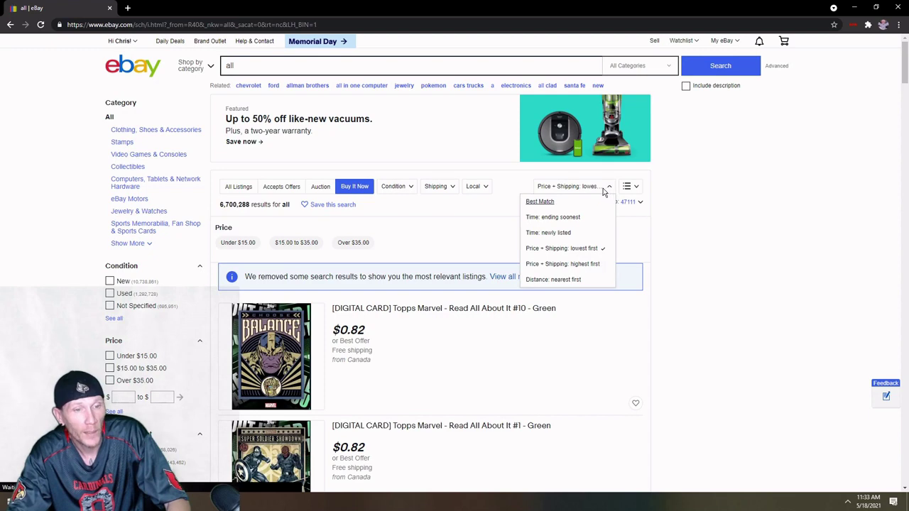
left_click(578, 250)
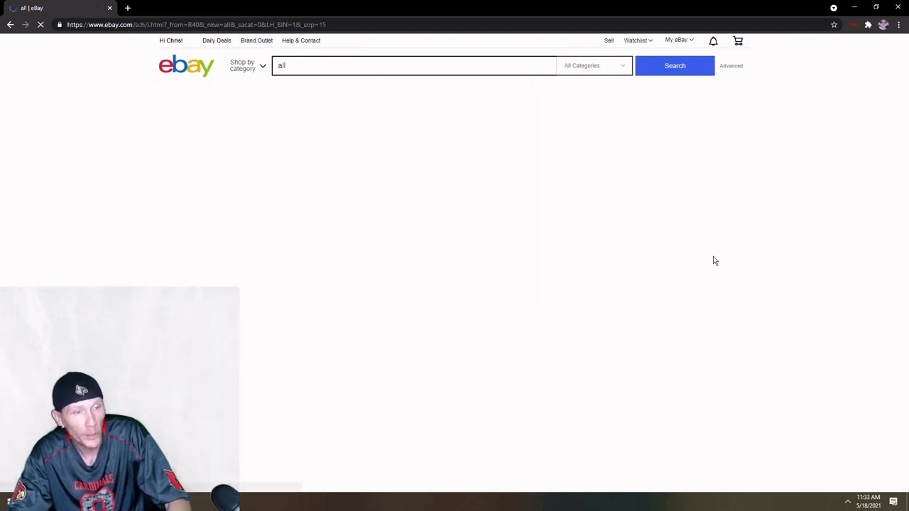
scroll(718, 268, "down", 1)
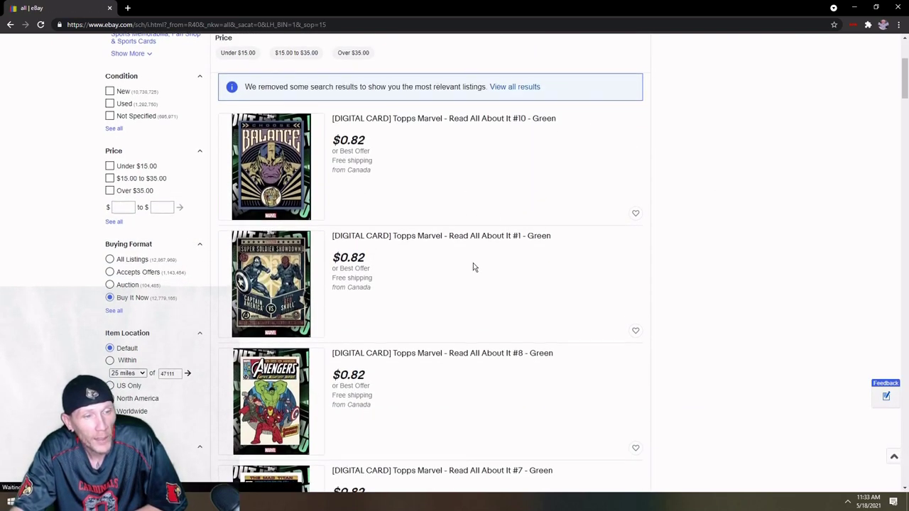
scroll(473, 265, "down", 4)
scroll(473, 265, "down", 1)
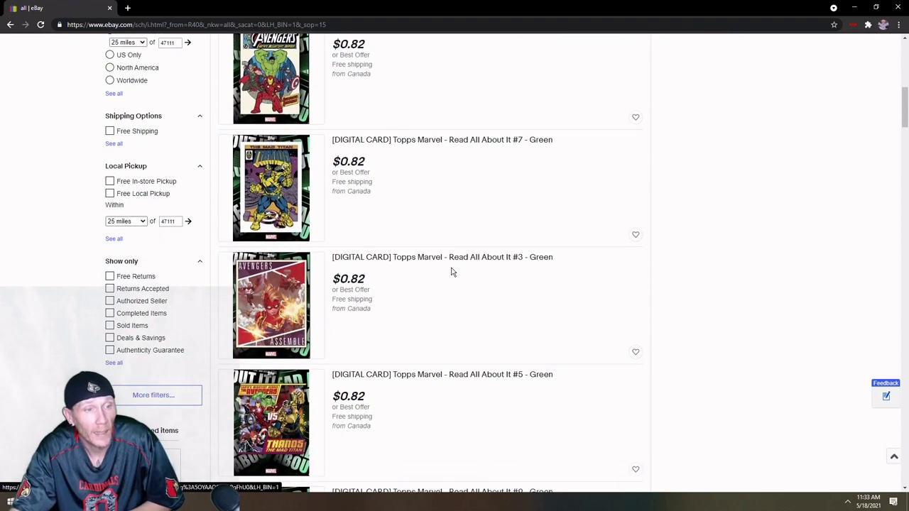
scroll(450, 310, "down", 2)
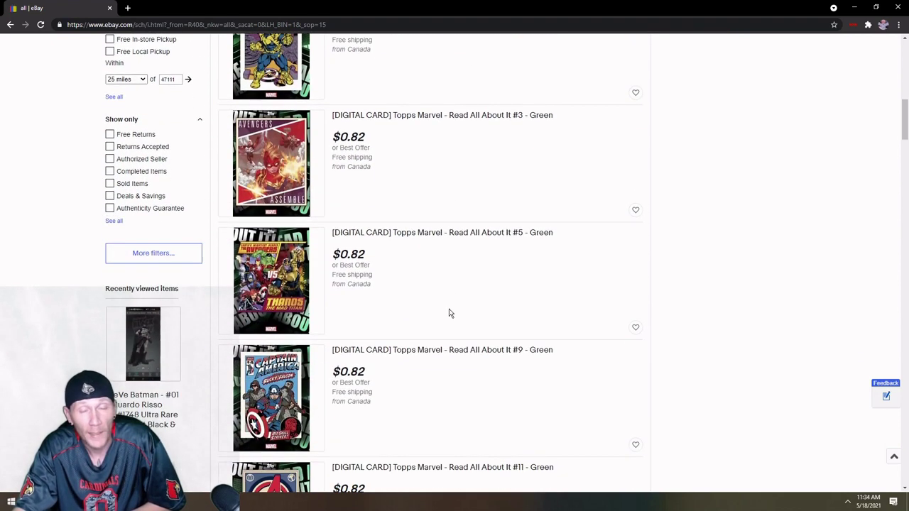
scroll(448, 314, "down", 2)
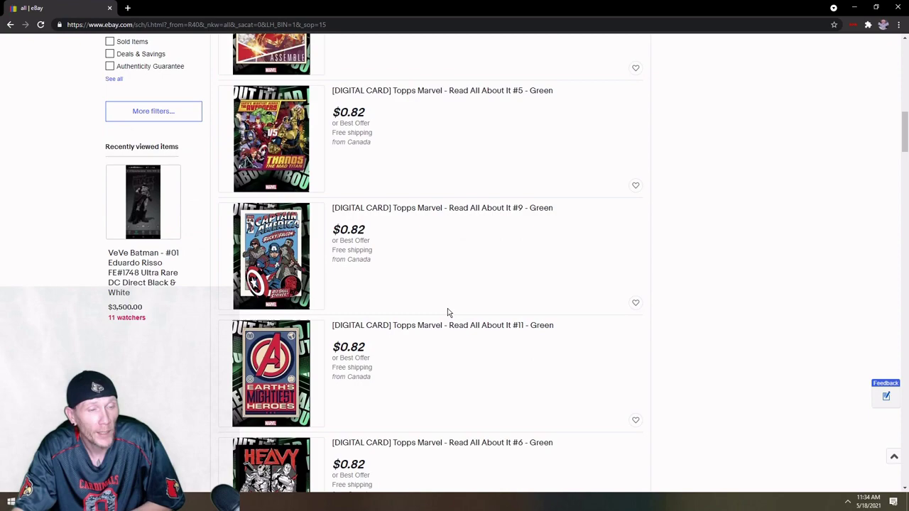
scroll(480, 300, "down", 2)
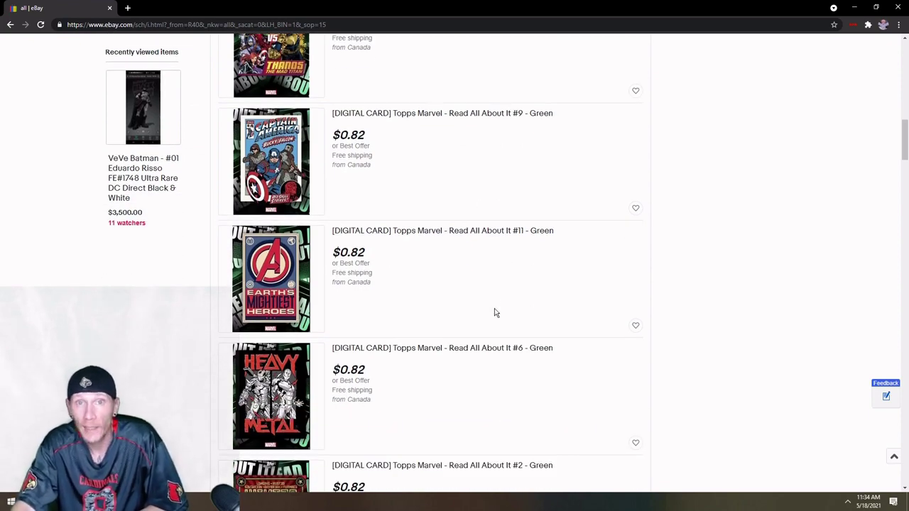
scroll(494, 310, "up", 10)
scroll(490, 310, "up", 1)
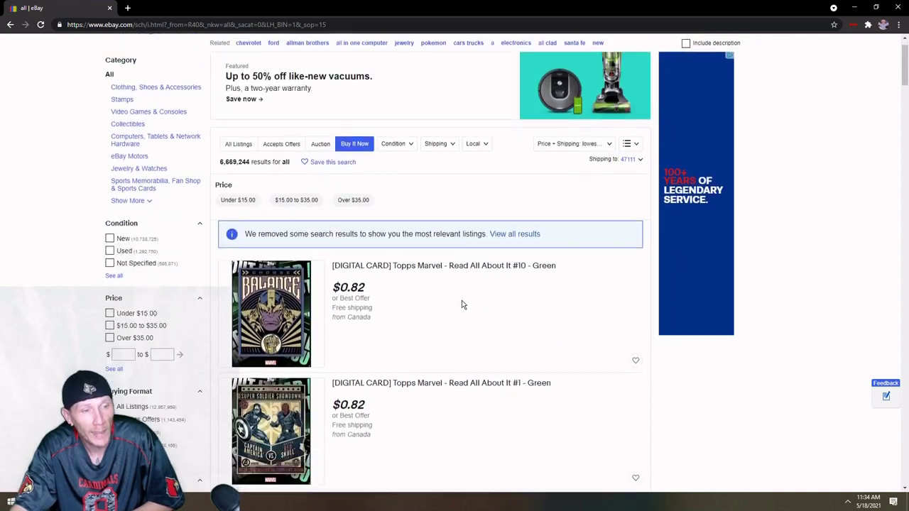
scroll(462, 304, "down", 5)
scroll(473, 300, "down", 6)
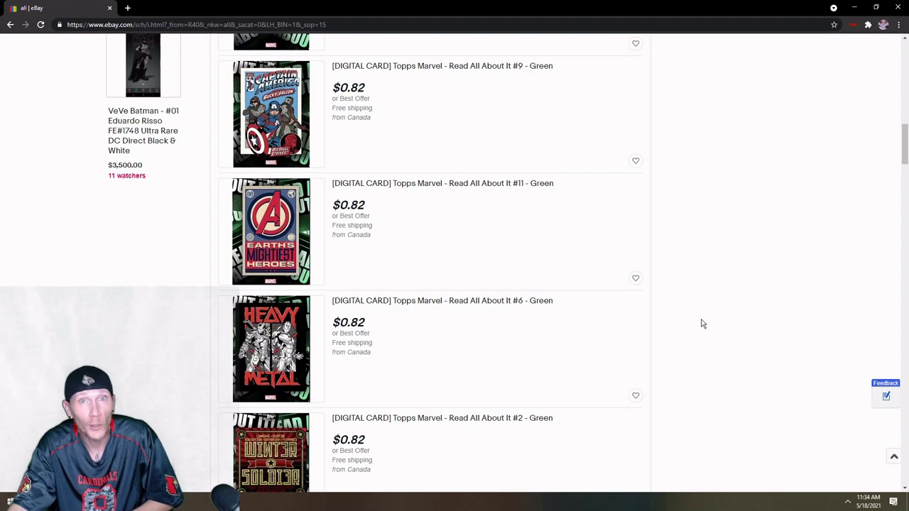
scroll(689, 306, "up", 4)
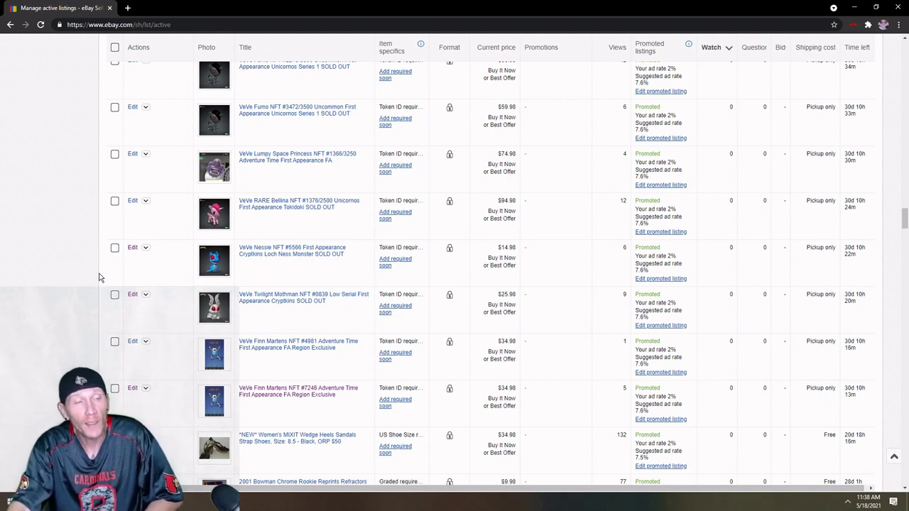
Open the VeVe Finn Martens NFT #7246 item page from the active listings table.
scroll(85, 260, "up", 1)
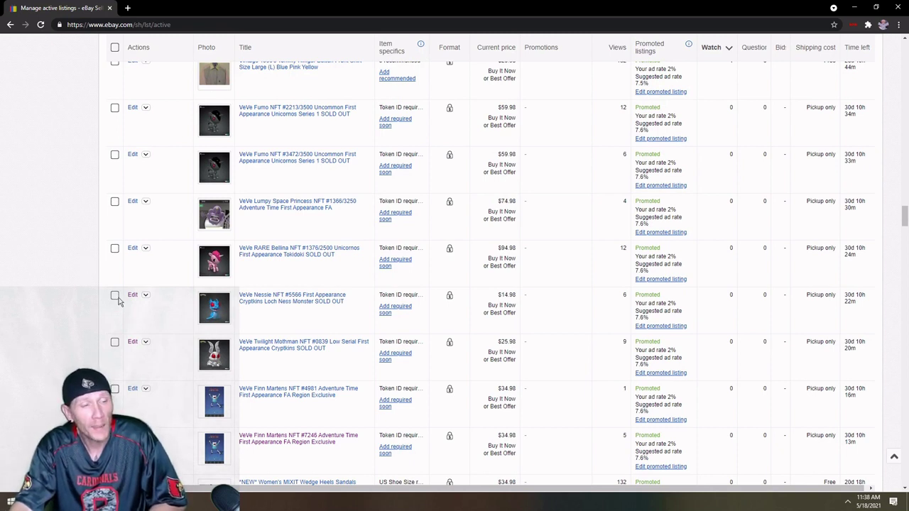
left_click(297, 437)
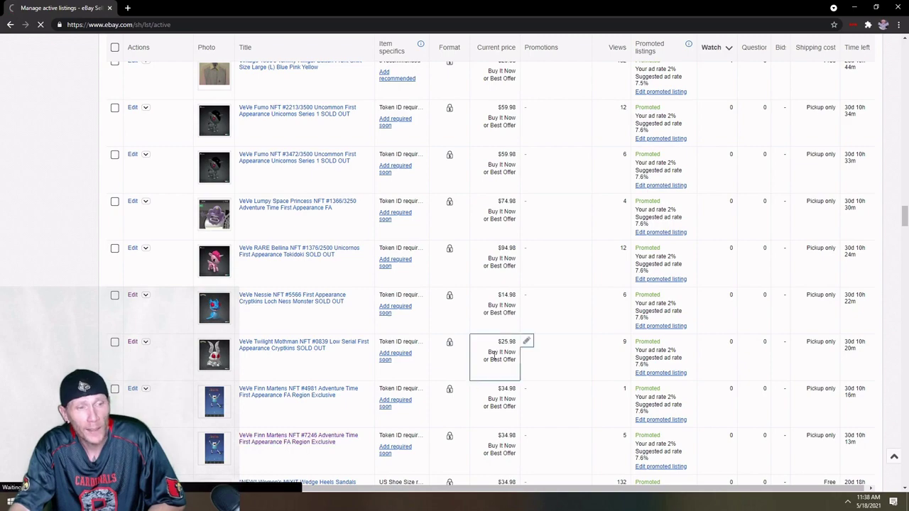
scroll(739, 363, "down", 3)
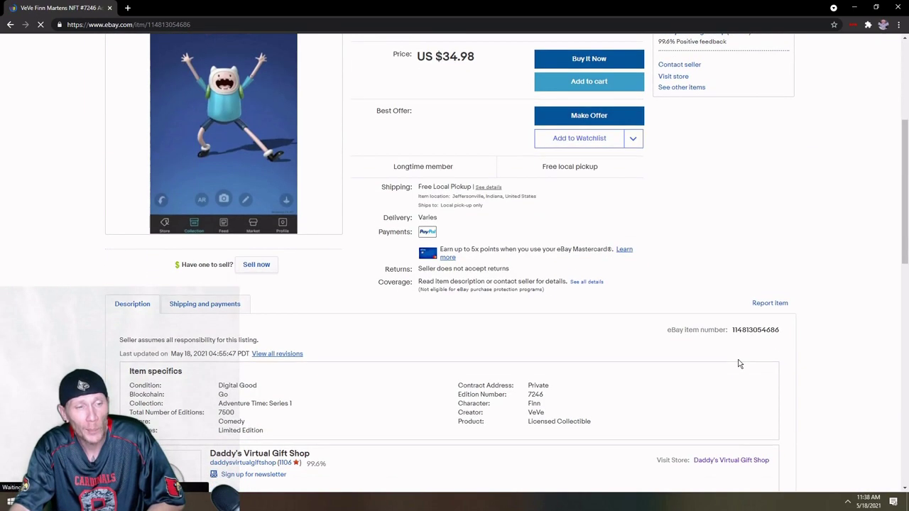
scroll(738, 363, "down", 6)
left_click_drag(561, 312, 419, 83)
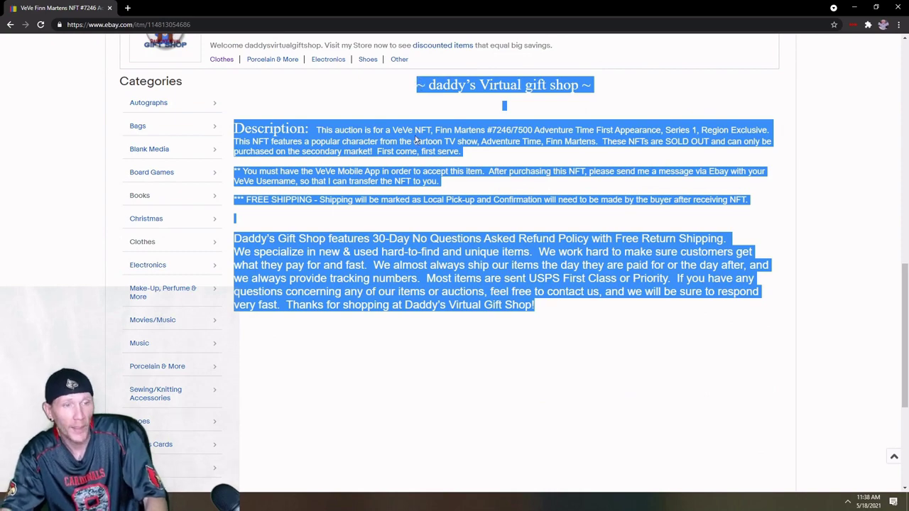
scroll(74, 242, "up", 3)
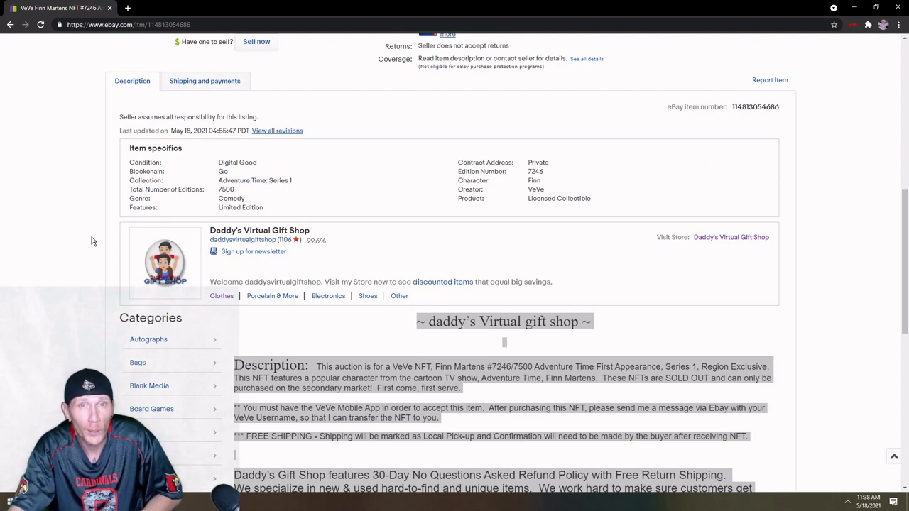
scroll(91, 241, "up", 10)
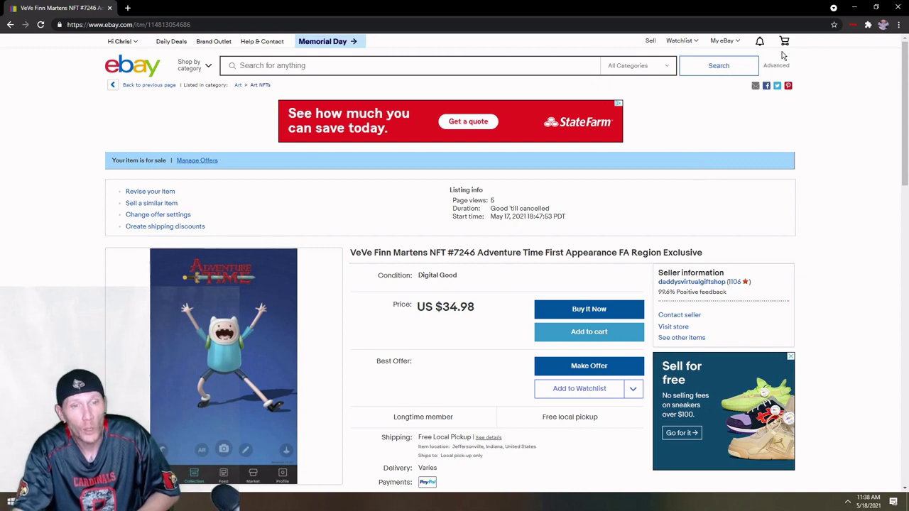
left_click(650, 41)
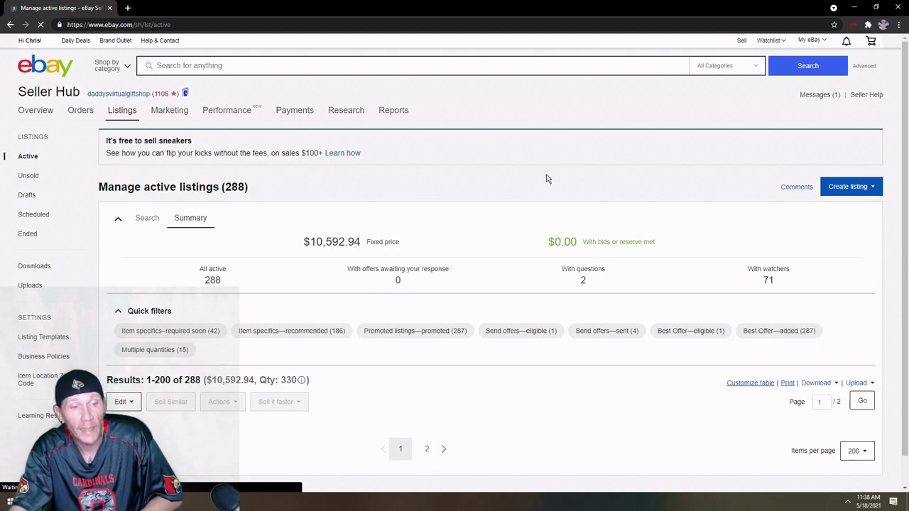
Start a new listing draft for "veve nft".
scroll(543, 178, "down", 1)
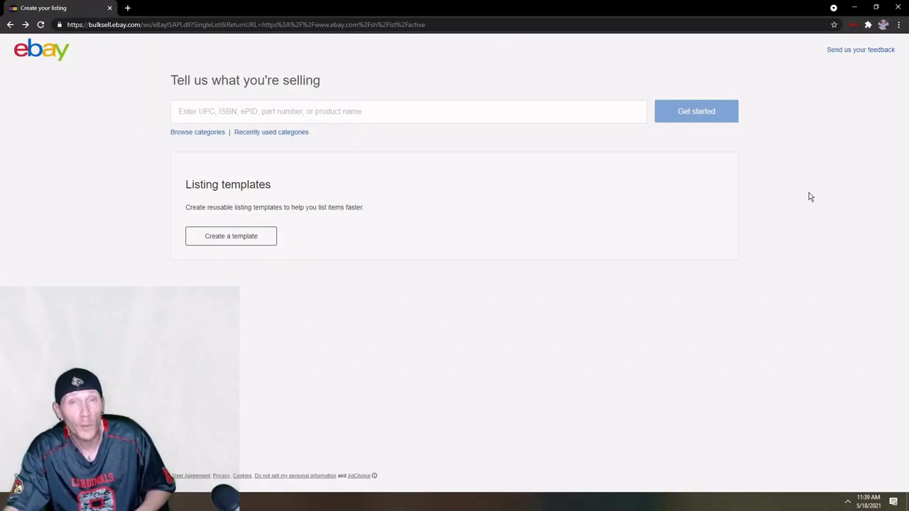
left_click(359, 112)
type("veve nft")
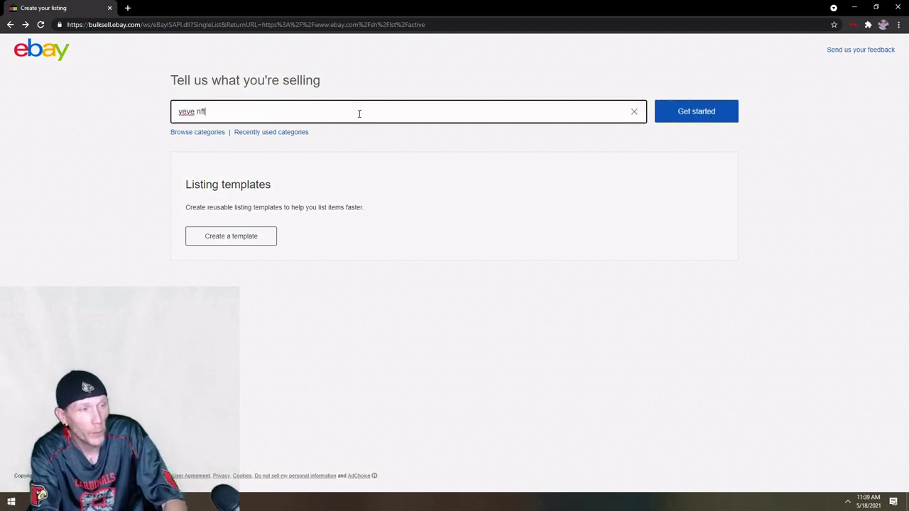
left_click(660, 118)
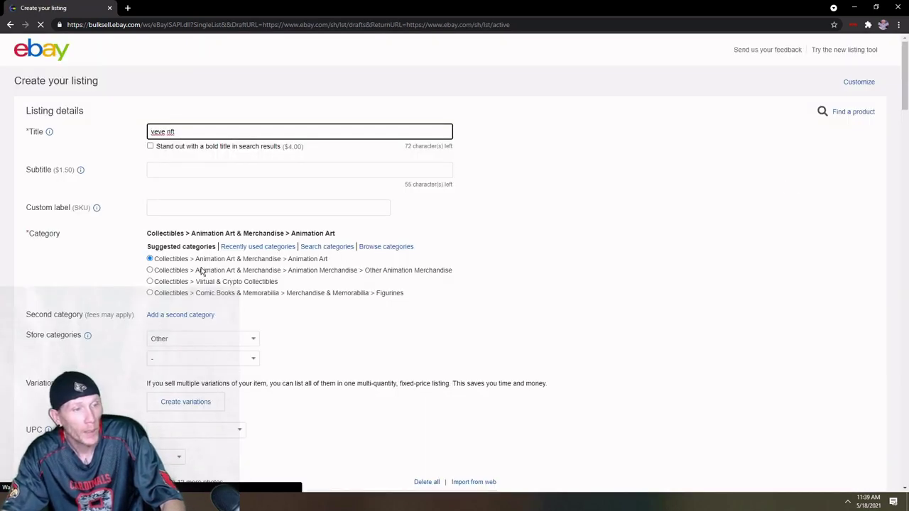
Search categories for "nft" and set the listing's category to Art > Art NFTs.
left_click(320, 247)
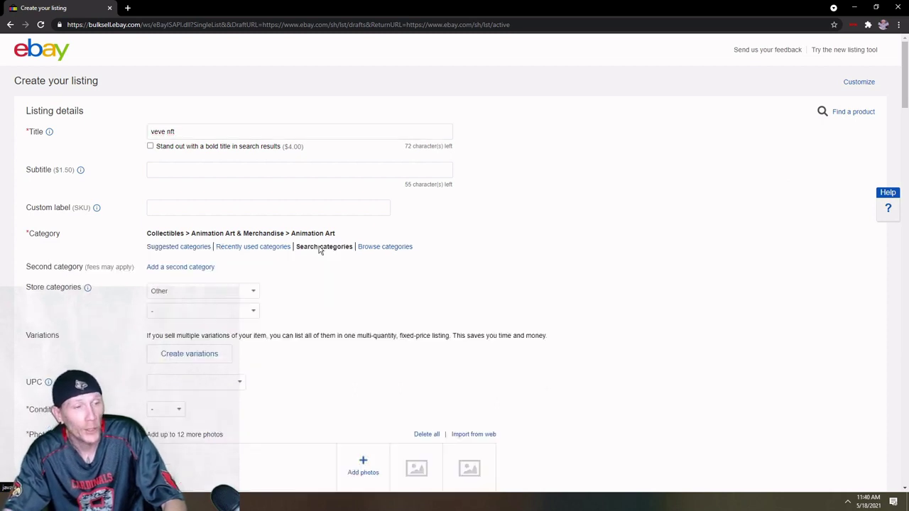
type("nft")
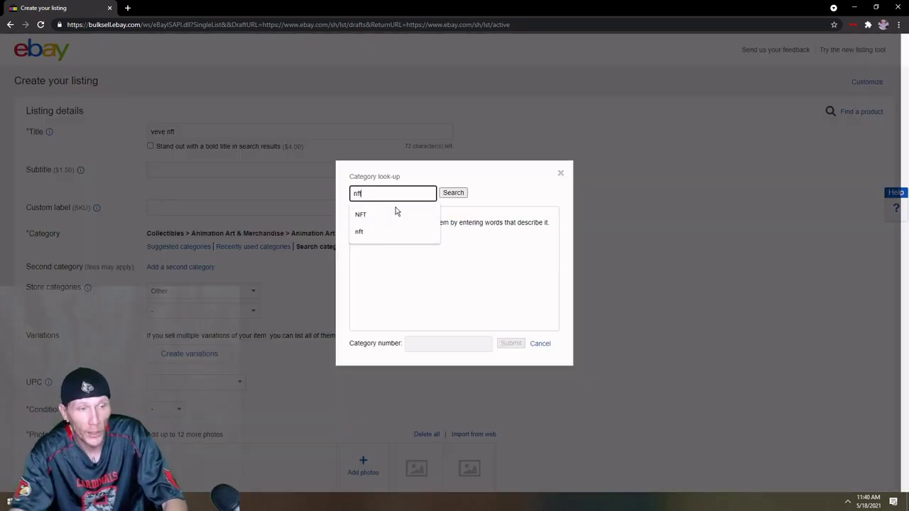
left_click(454, 193)
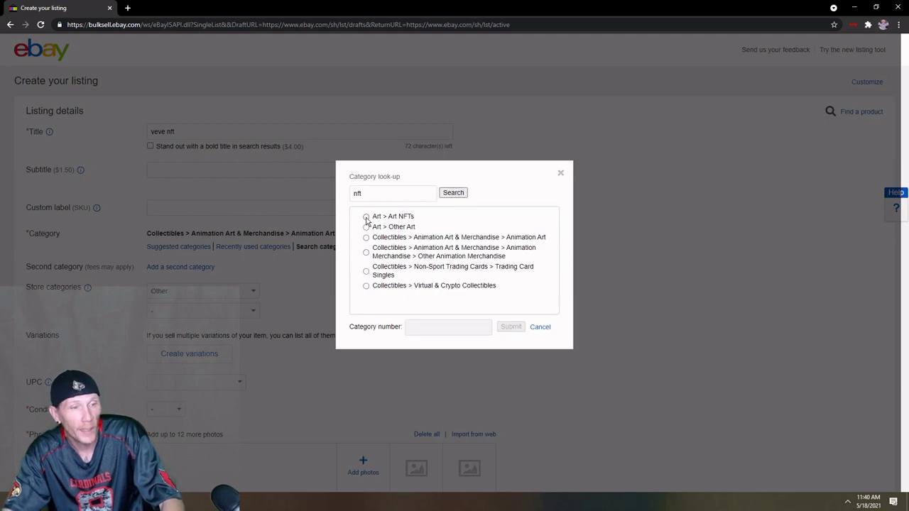
left_click(367, 217)
left_click(510, 326)
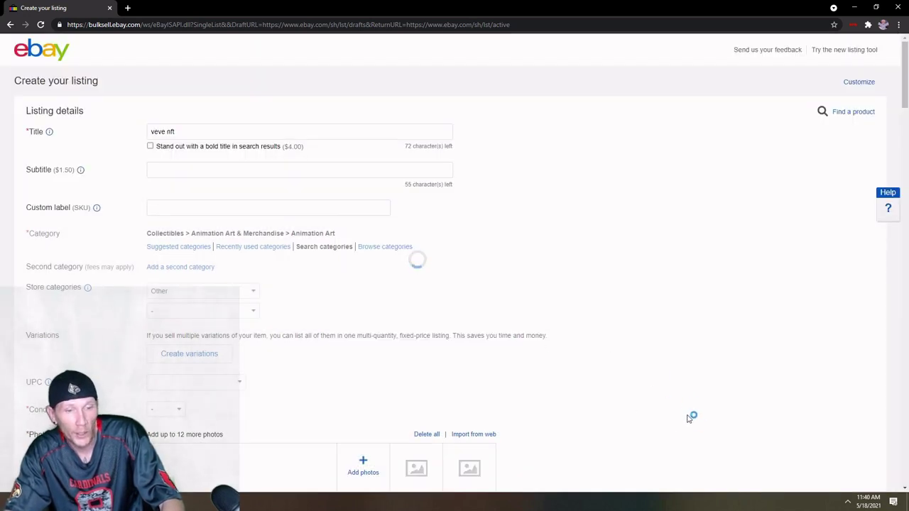
scroll(595, 350, "down", 3)
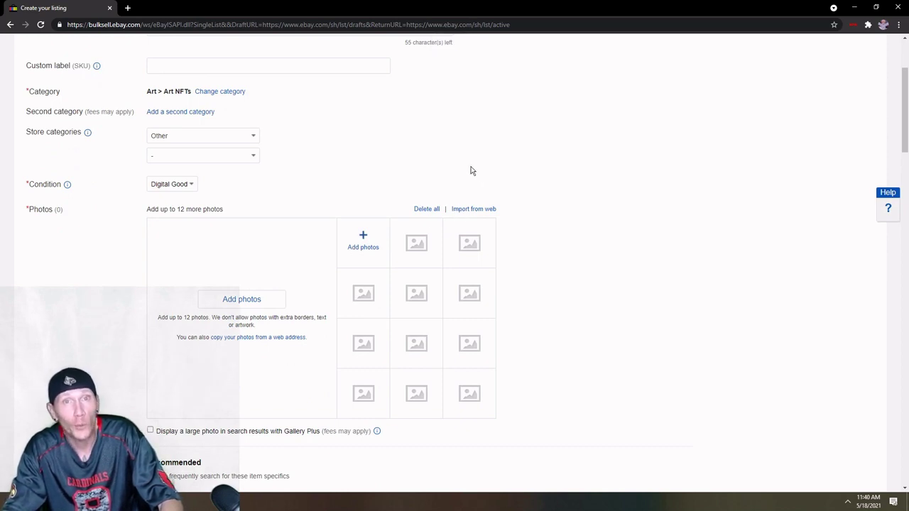
scroll(601, 217, "down", 1)
scroll(599, 219, "up", 2)
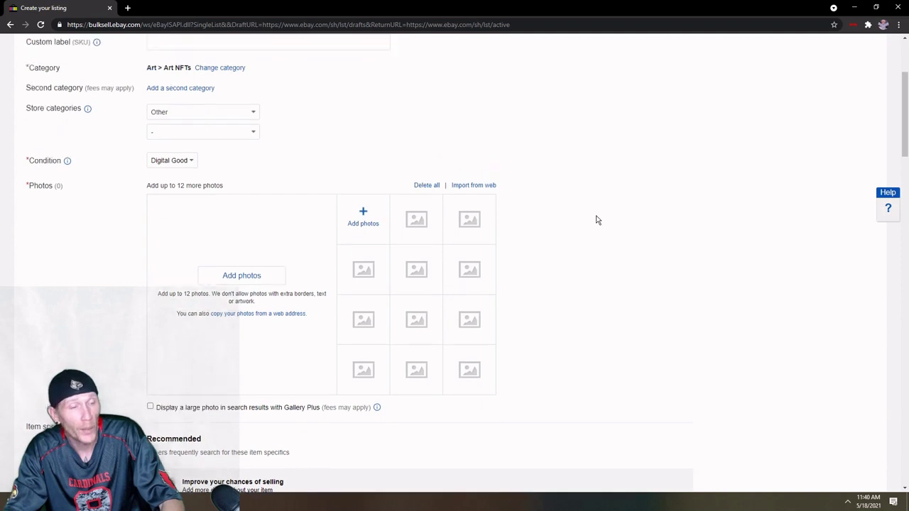
Find the VeVe Dragon Girl image on Google Images and save it to Downloads as commondg.
left_click(129, 7)
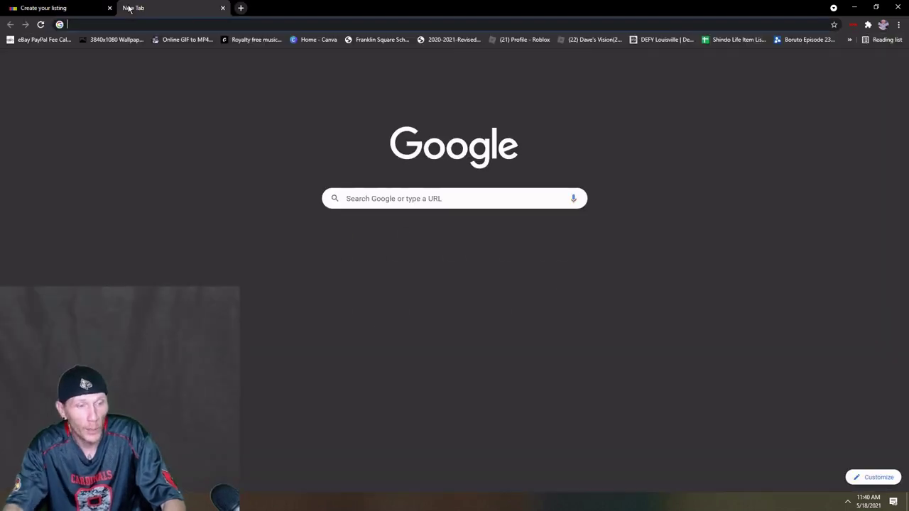
type("veve common dragon girl")
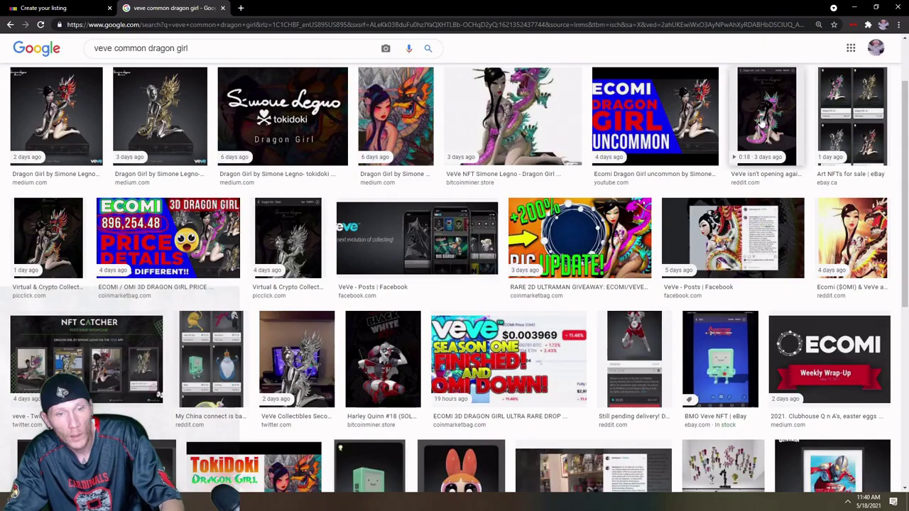
left_click(763, 121)
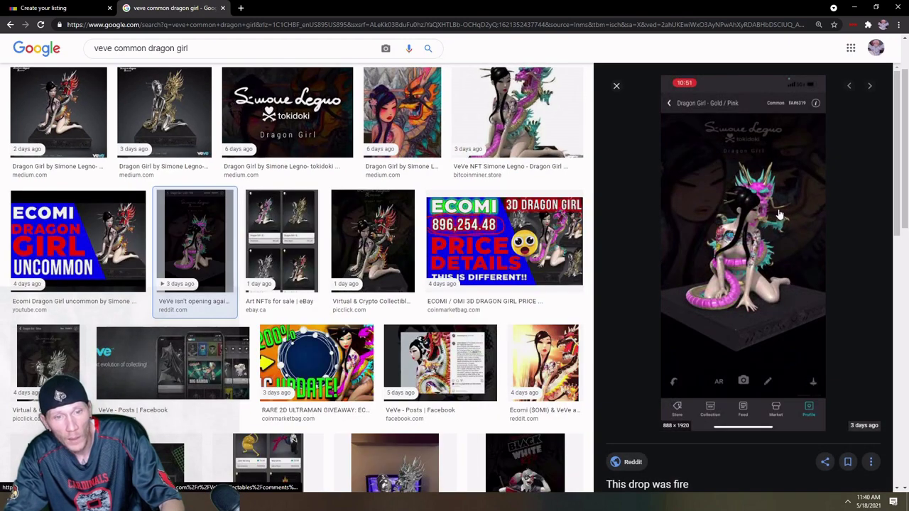
right_click(757, 231)
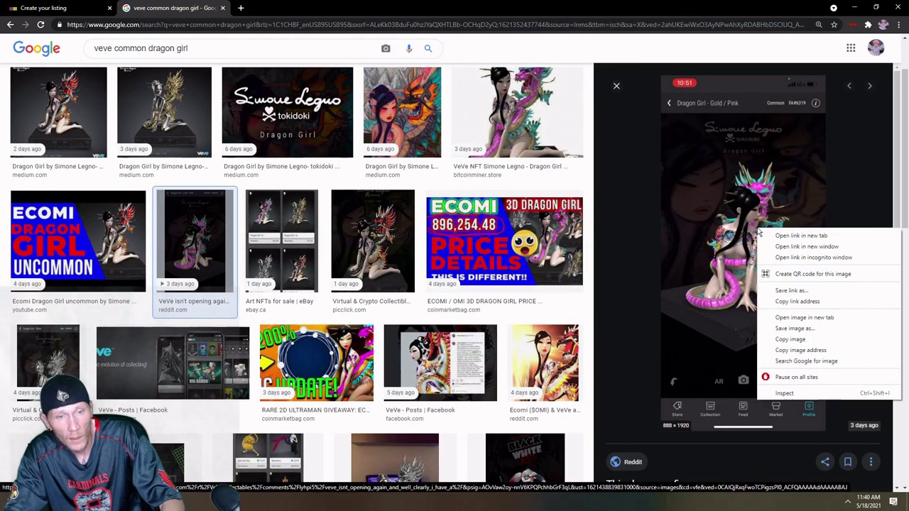
left_click(795, 329)
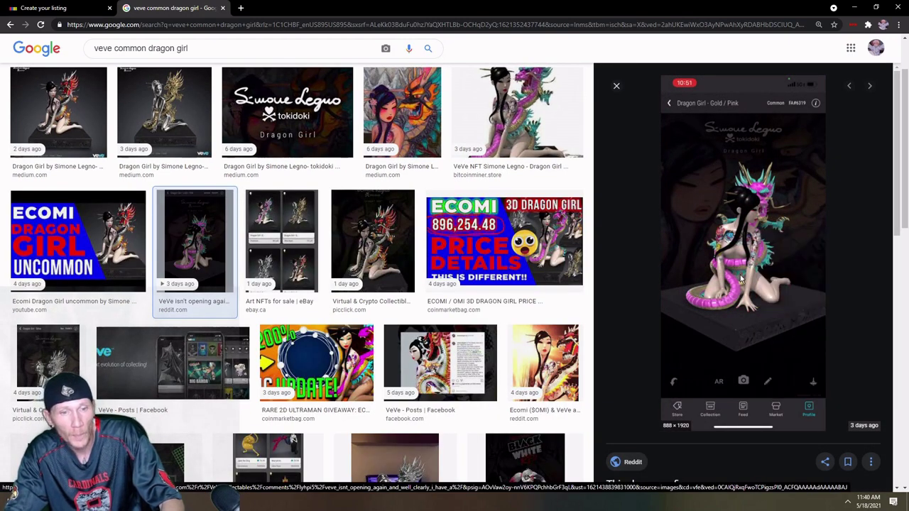
type("dragon")
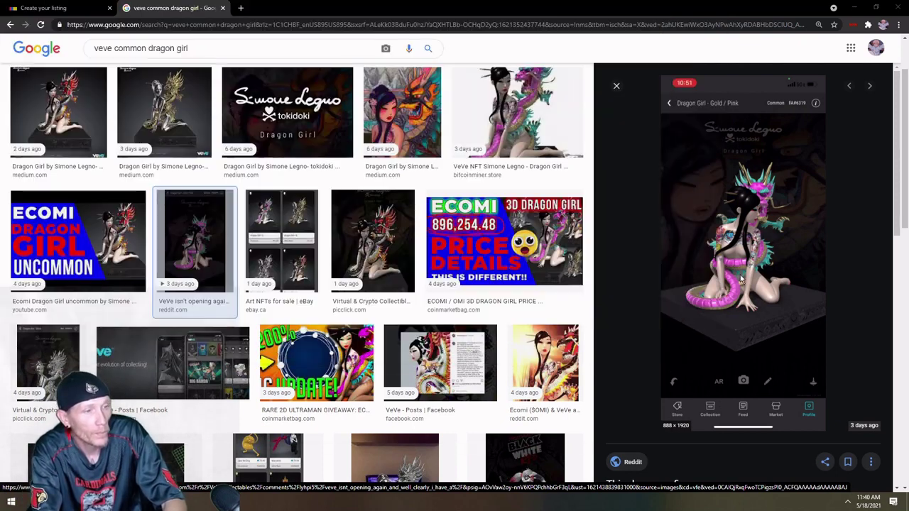
key("Return")
Upload Downloads > commondg as the eBay listing's main photo.
left_click(71, 7)
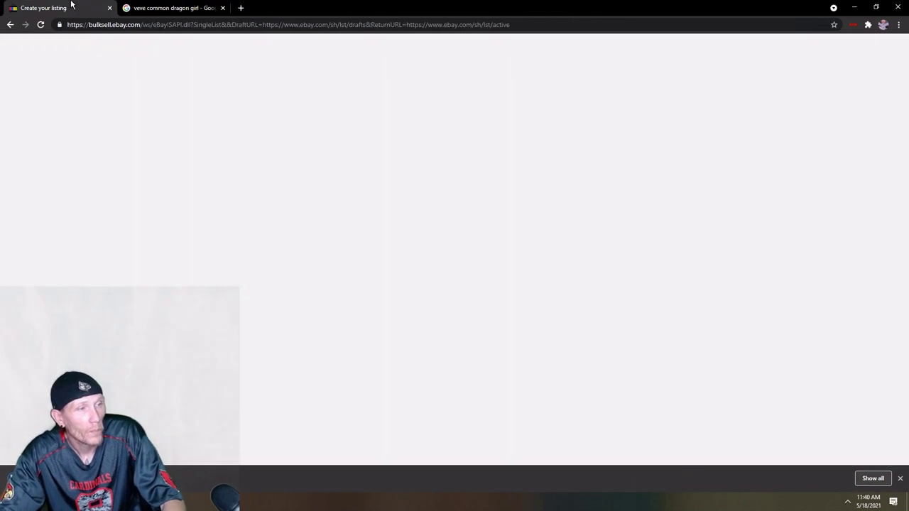
left_click(361, 286)
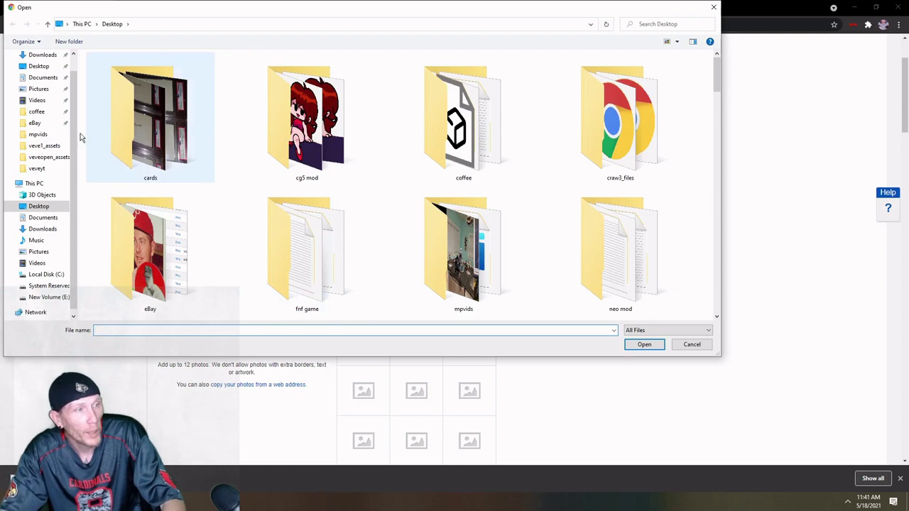
left_click(42, 55)
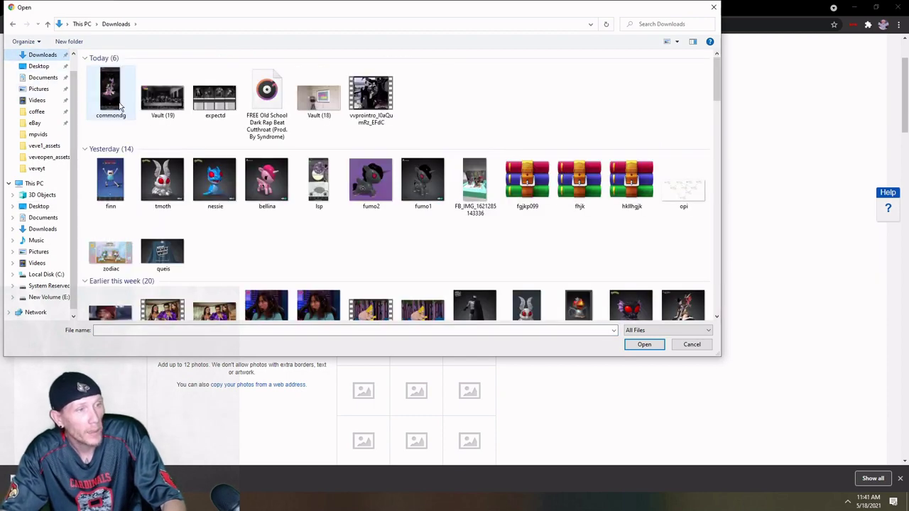
left_click(110, 91)
left_click(643, 344)
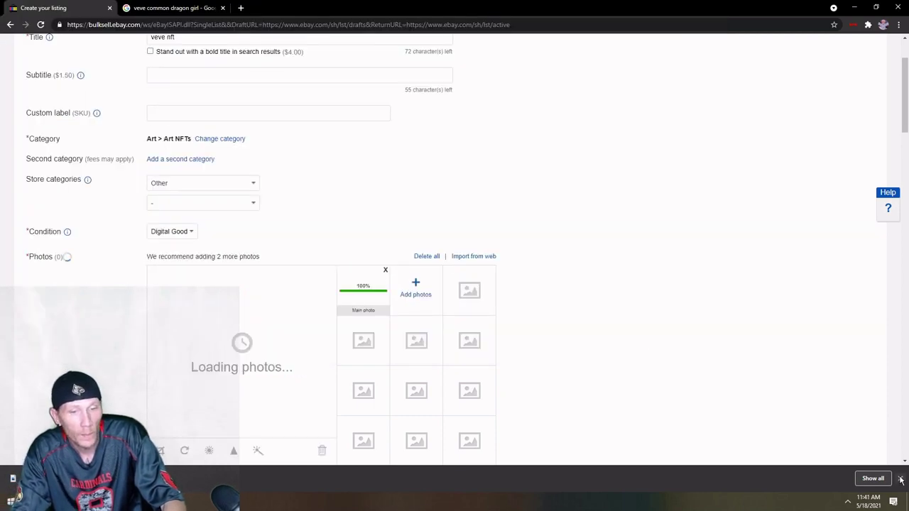
Crop the main photo to the Dragon Girl figure and save the crop.
scroll(614, 337, "down", 2)
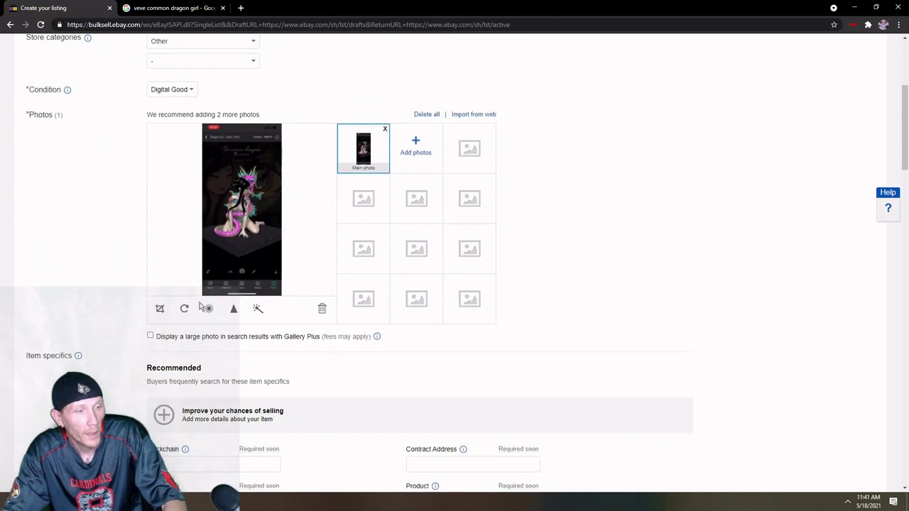
left_click(159, 309)
left_click_drag(273, 242, 294, 264)
left_click_drag(280, 178, 322, 152)
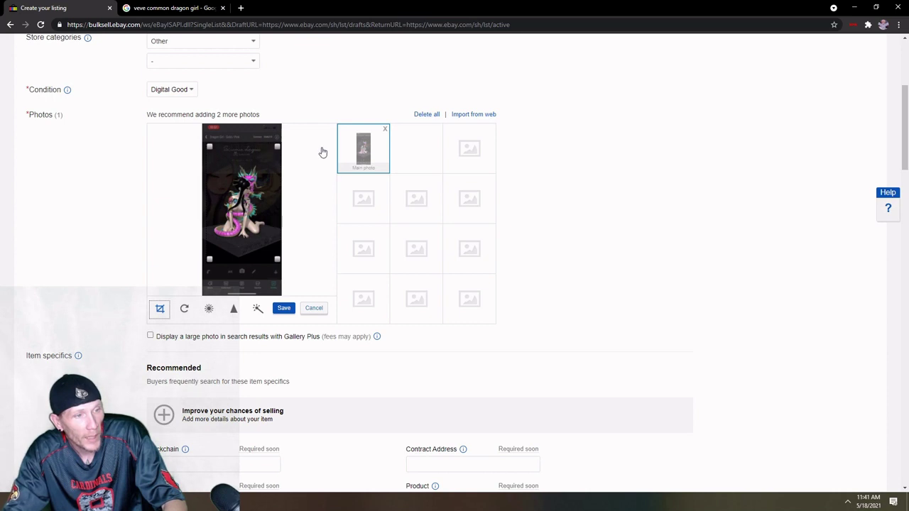
left_click(284, 308)
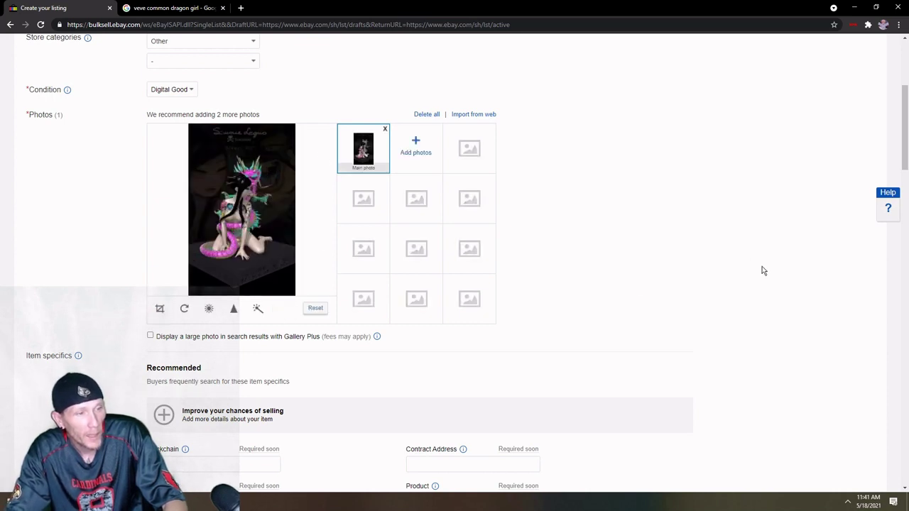
Set the Blockchain item specific to Go and check the Contract Address explanation.
scroll(820, 285, "down", 4)
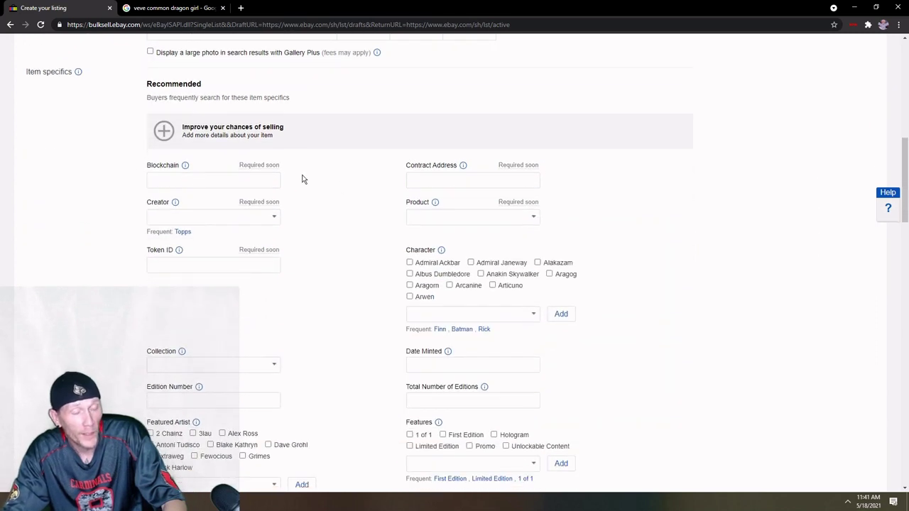
left_click(241, 182)
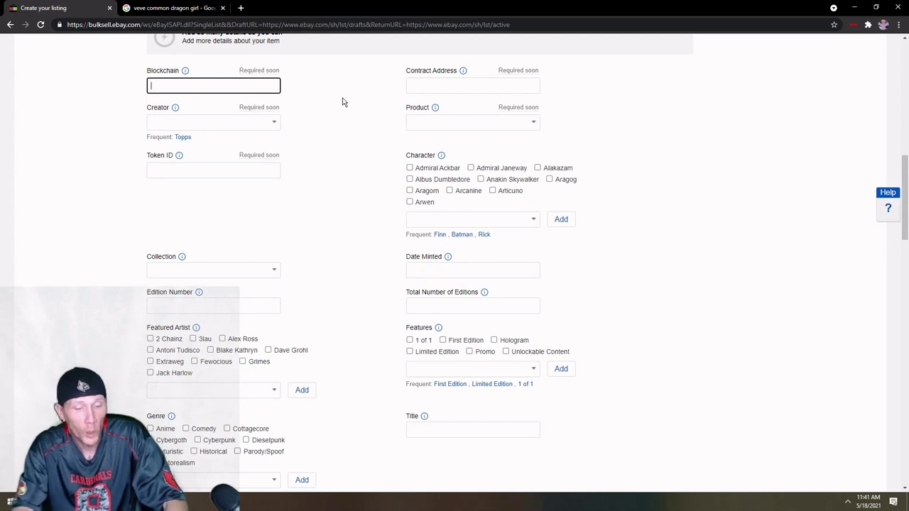
type("Go")
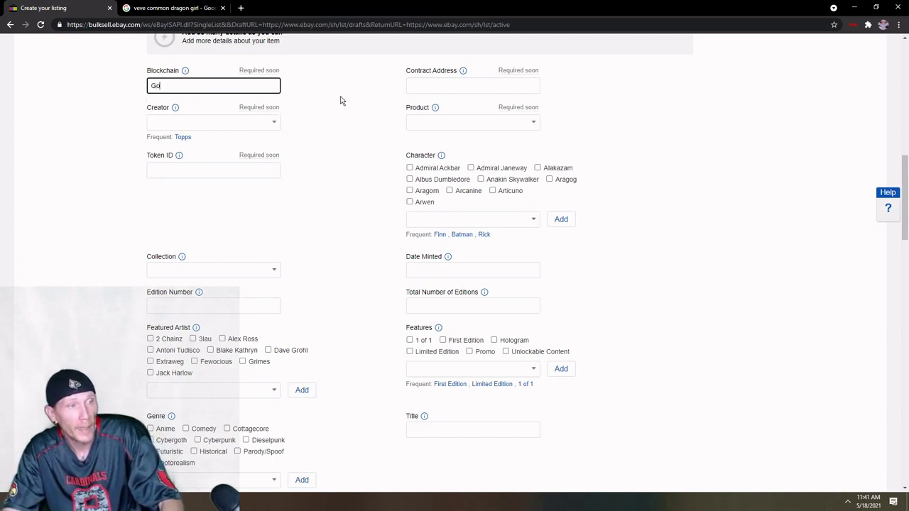
left_click(340, 100)
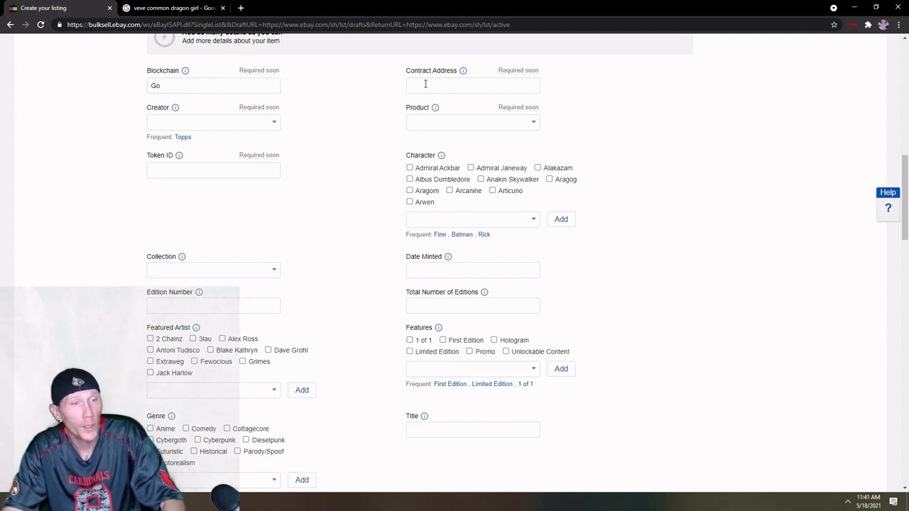
left_click(463, 73)
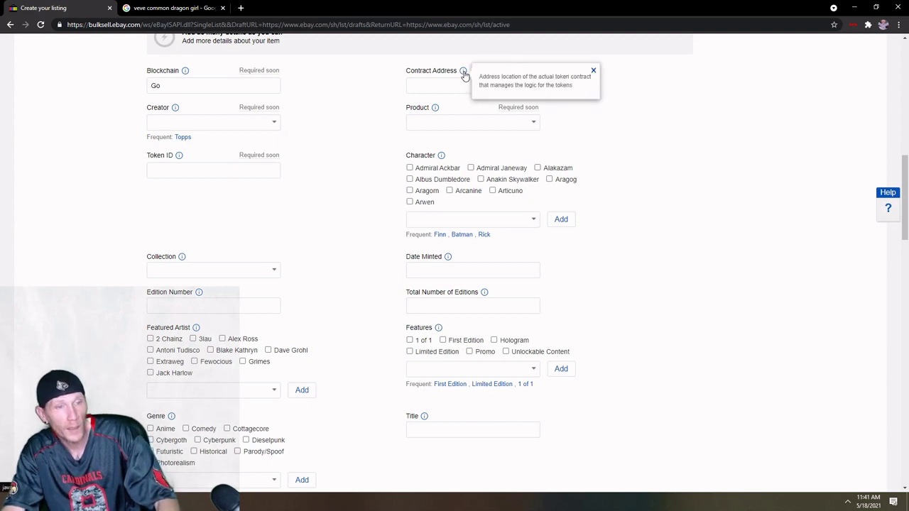
left_click(659, 81)
mouse_move(519, 74)
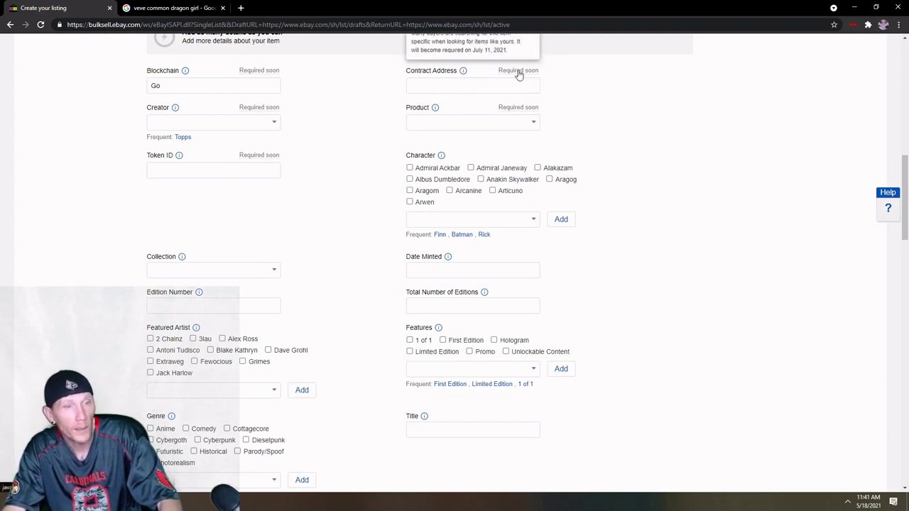
scroll(508, 113, "up", 1)
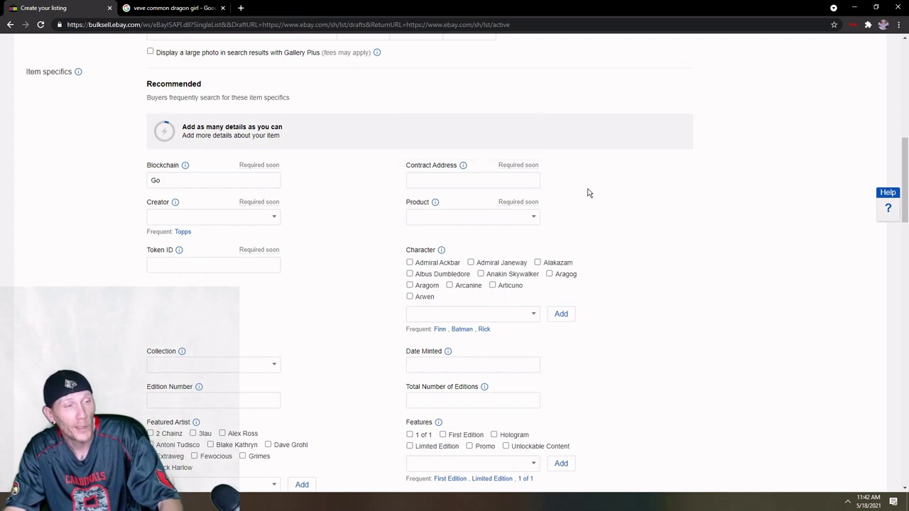
scroll(305, 213, "down", 1)
Enter Creator VeVe, Product AR NFT and Character Dragon Girl in the item specifics.
left_click(233, 169)
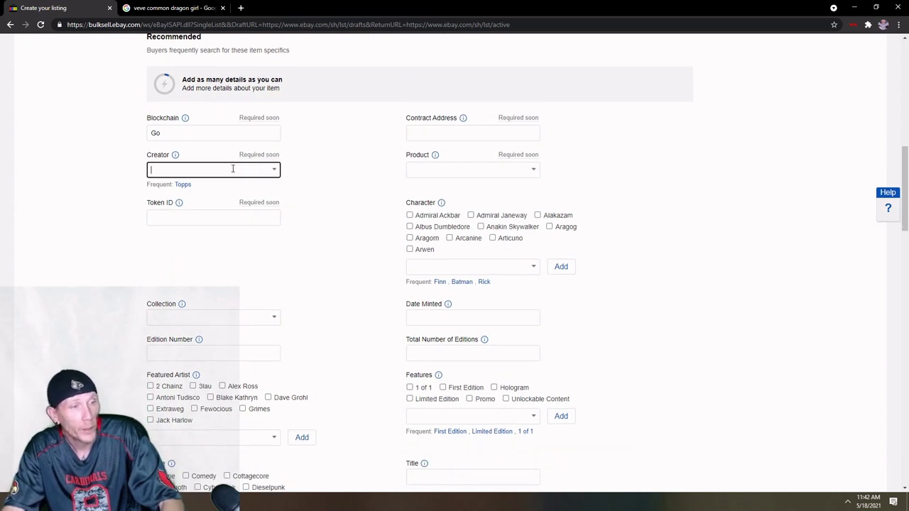
type("VeVe")
left_click(355, 188)
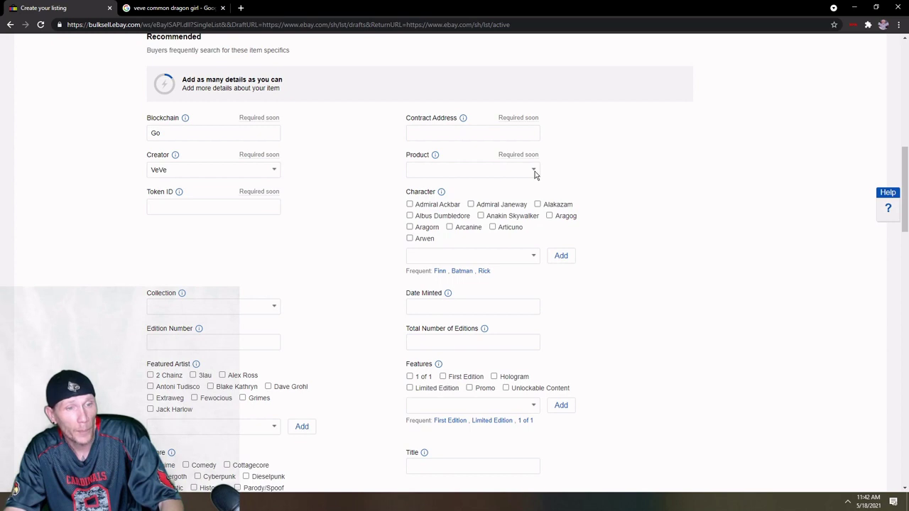
left_click(504, 171)
type("AR NFT")
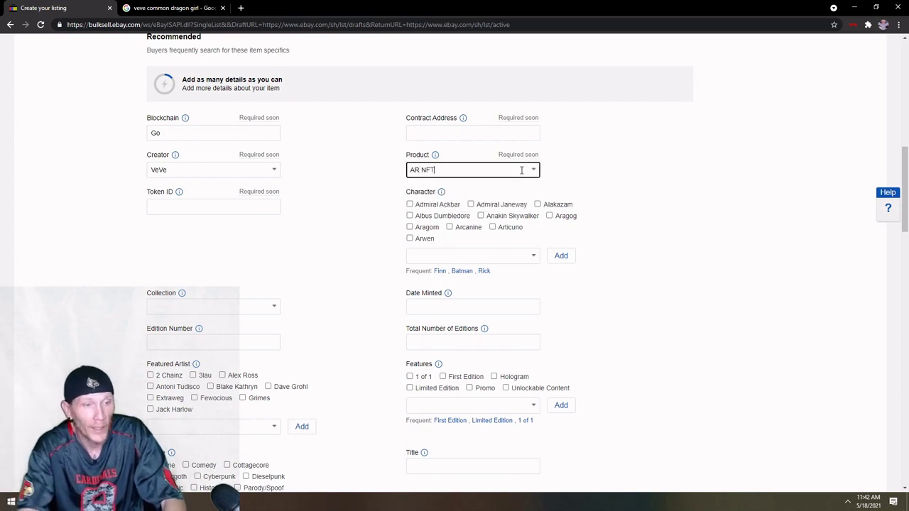
left_click(337, 245)
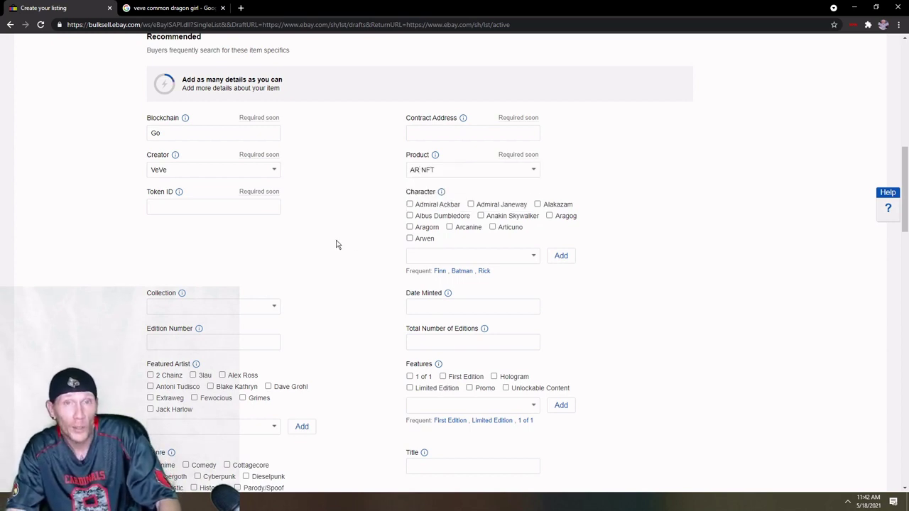
left_click(456, 257)
type("Dargon Girl")
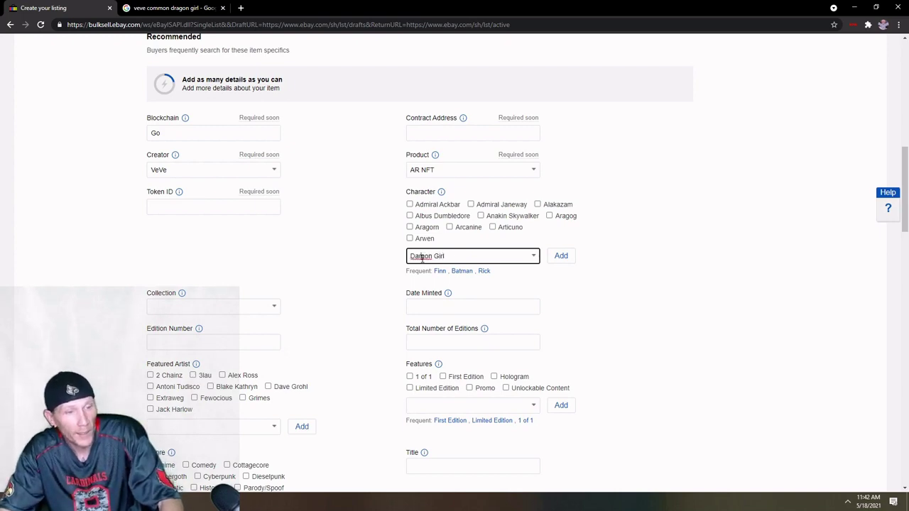
left_click(670, 287)
Fill in the Date Minted item specific, May 13, 2021.
scroll(669, 294, "up", 6)
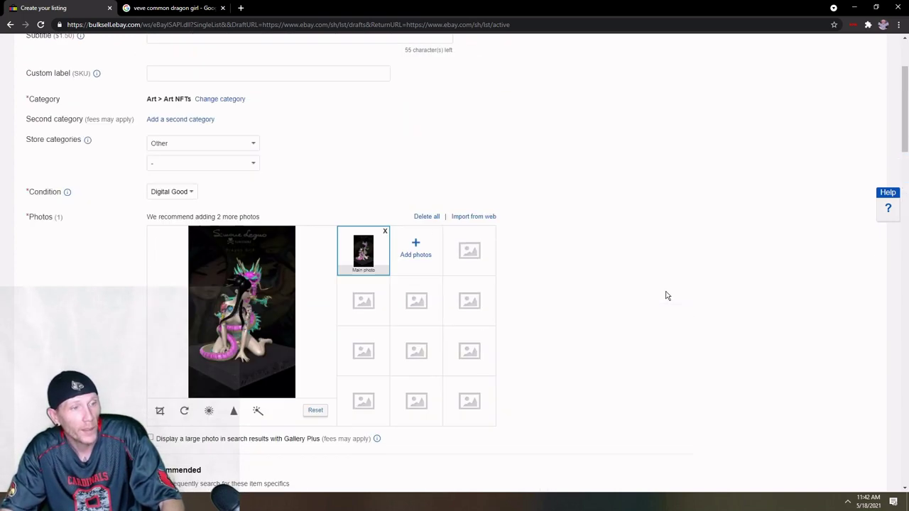
scroll(651, 296, "down", 6)
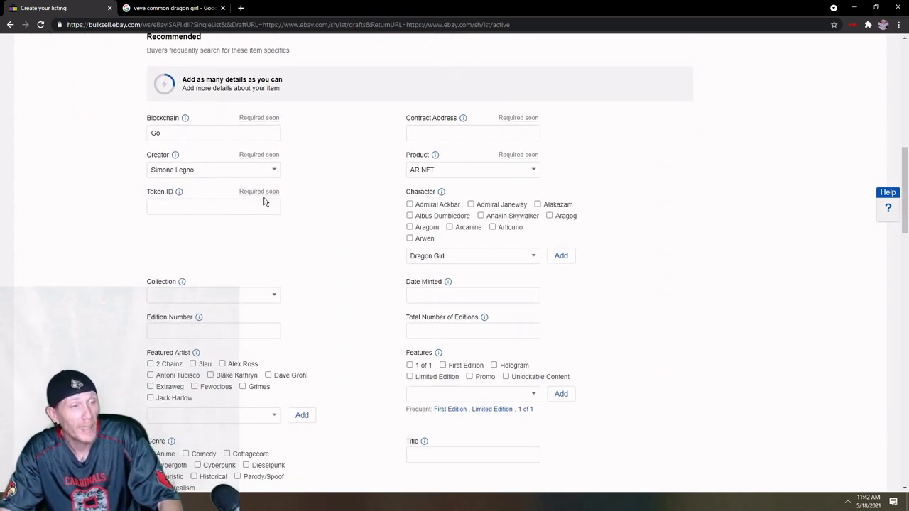
mouse_move(266, 195)
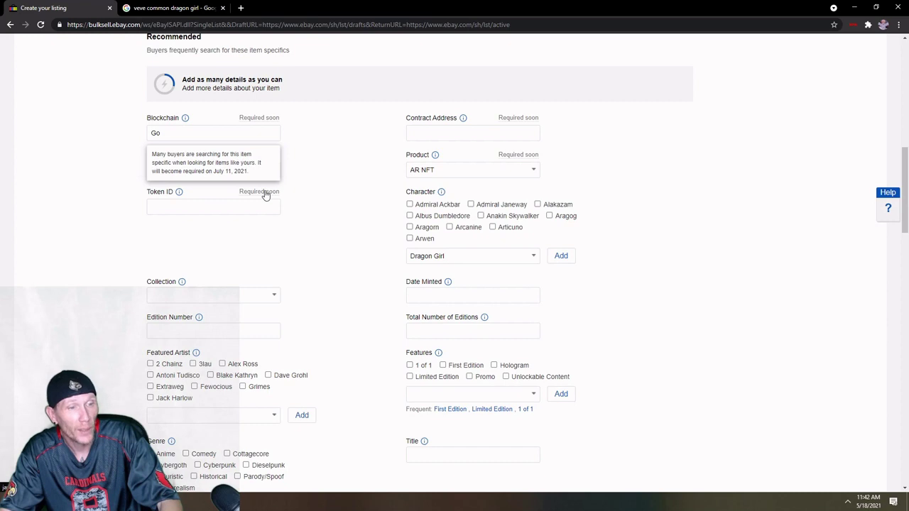
scroll(365, 270, "down", 2)
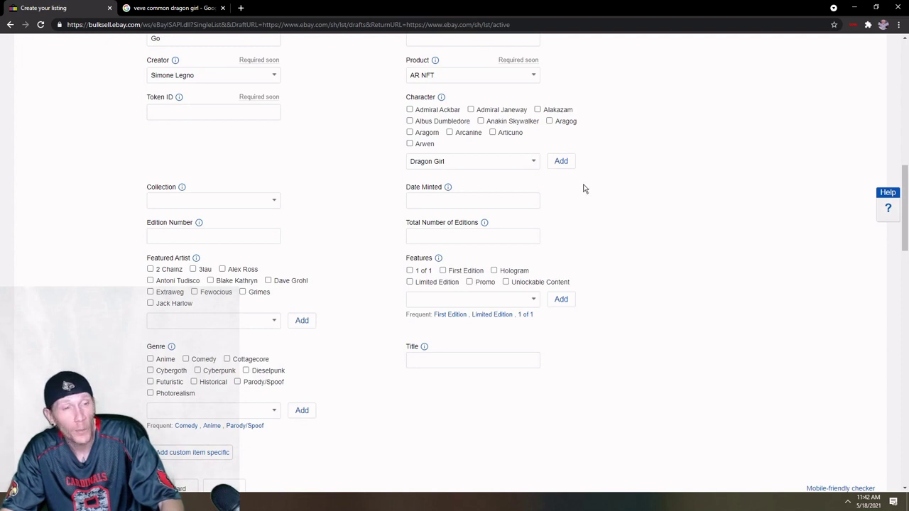
left_click(485, 200)
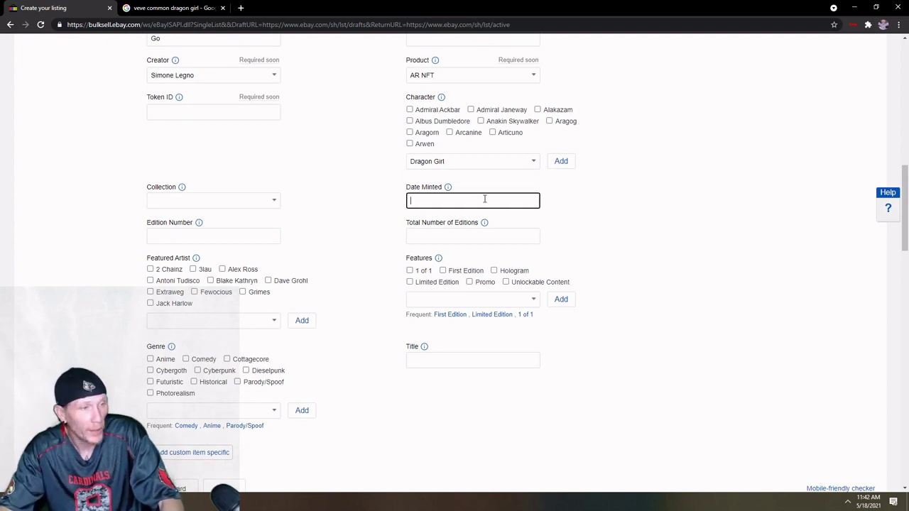
left_click(661, 243)
scroll(661, 244, "down", 2)
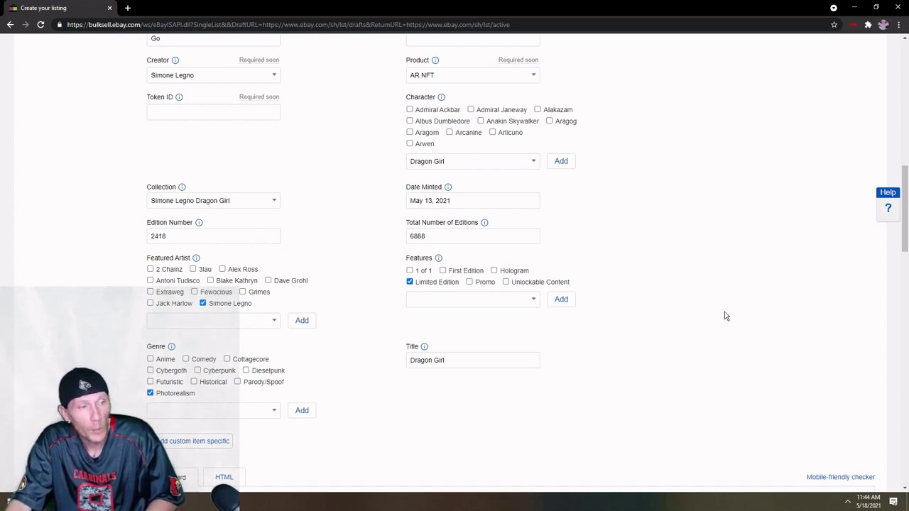
scroll(724, 316, "down", 4)
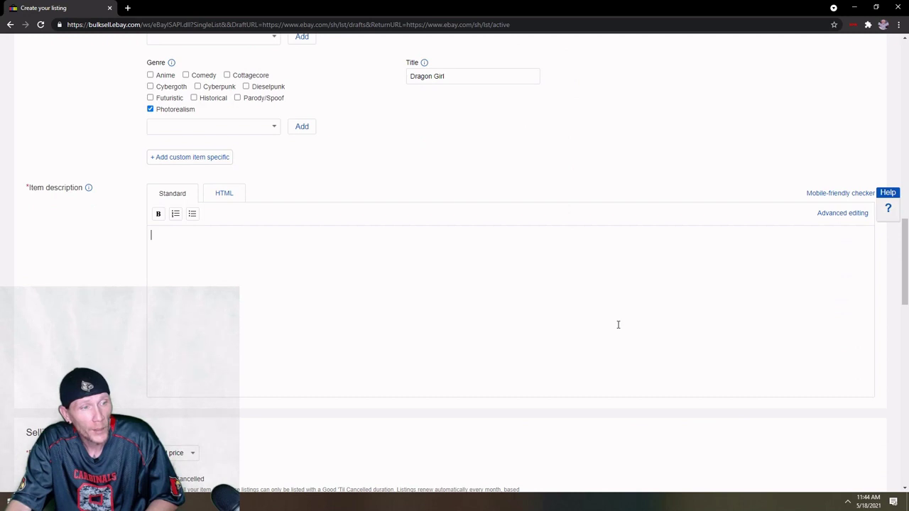
Paste the prepared description and overwrite the name in its first line with 'Common' Dragon Girl wording.
left_click(638, 274)
type("Description:  This auction is for a VeVe NFT, Finn Martens #7246/7500 Adventure Time First Appearance, Series 1, Region Exclusive.  This NFT features a popular character from the cartoon TV show, Adventure Time, Finn Martens.  These NFTs are SOLD OUT and can only be purchased on the secondary market!  First come, first serve.  ** You must have the VeVe Mobile App in order to accept this item.  After purchasing this NFT, please send me a message via Ebay with your VeVe Username, so that I can transfer the NFT to you.  *** FREE SHIPPING - Shipping will be marked as Local Pick-up and Confirmation will need to be made by the buyer after receiving NFT.   Daddy's Gift Shop features 30-Day No Questions Asked Refund Policy with Free Return Shipping.  We specialize in new & used hard-to-find and unique items.  We work hard to make sure customers get what they pay for and fast.  We almost always ship our items the day they are paid for or the day after, and we always provide tracking numbers.  Most items are sent USPS First Class or Priority.  If you have any questions concerning any of our items or auctions, feel free to contact us, and we will be sure to respond very fast.  Thanks for shopping at Daddy's Virtual Gift Shop!")
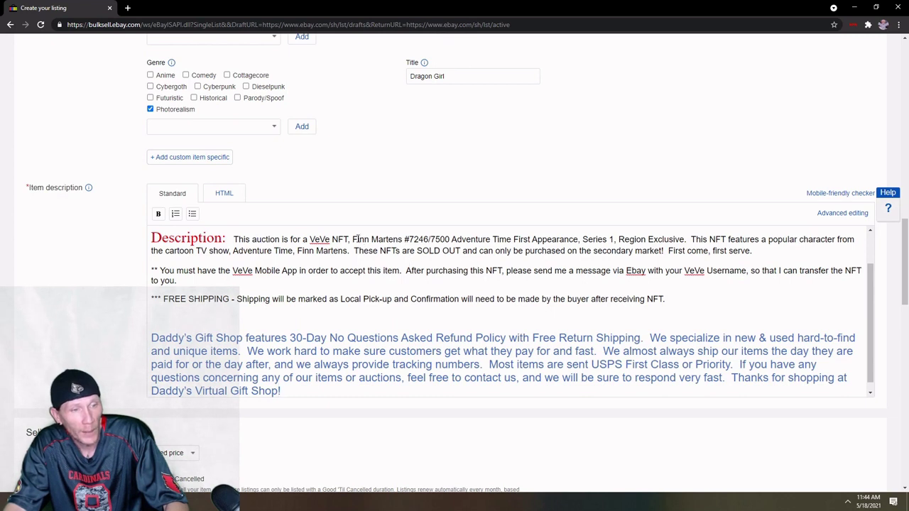
left_click_drag(353, 239, 404, 240)
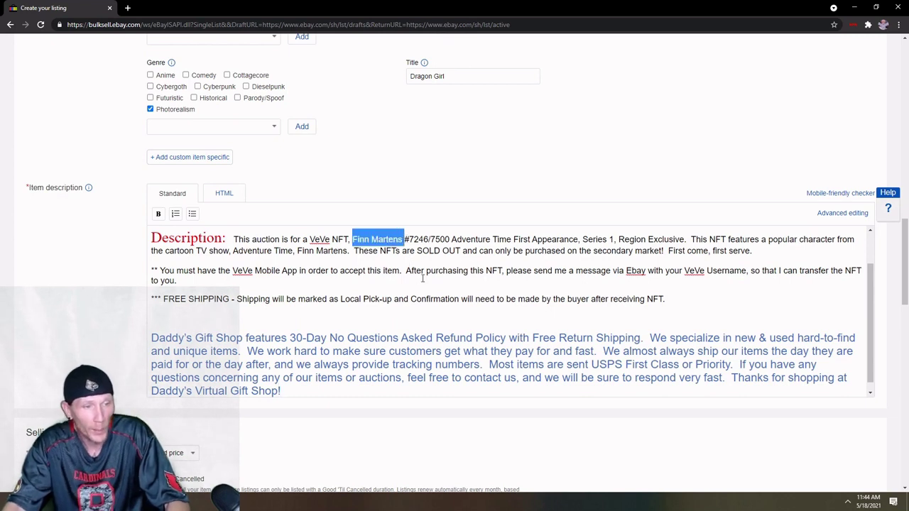
type("Commo")
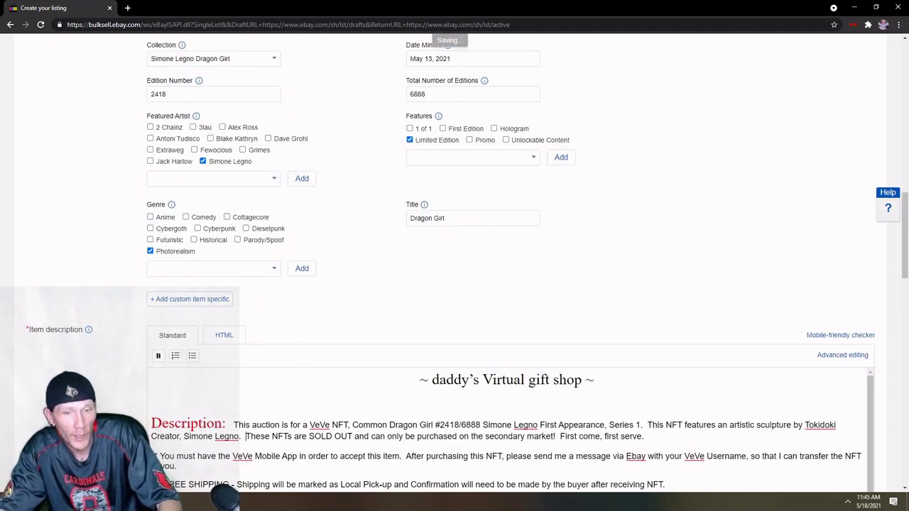
left_click_drag(905, 238, 904, 266)
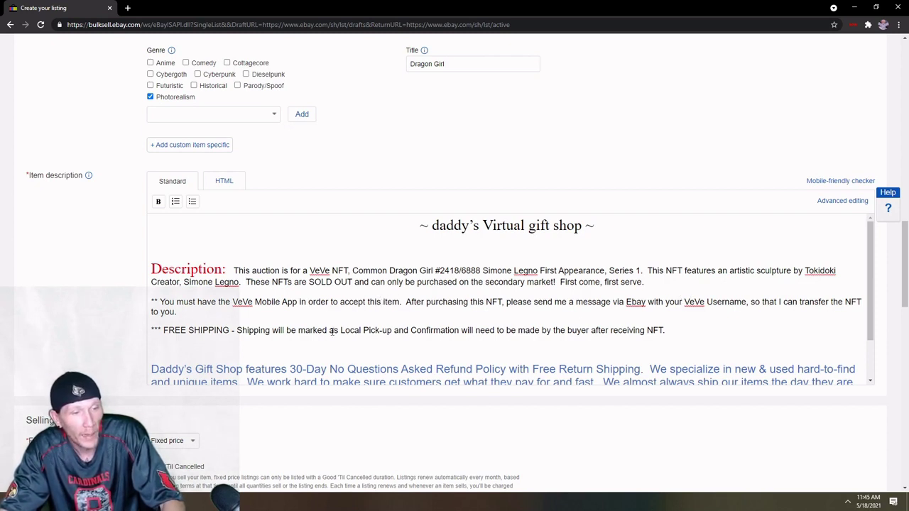
scroll(490, 363, "down", 2)
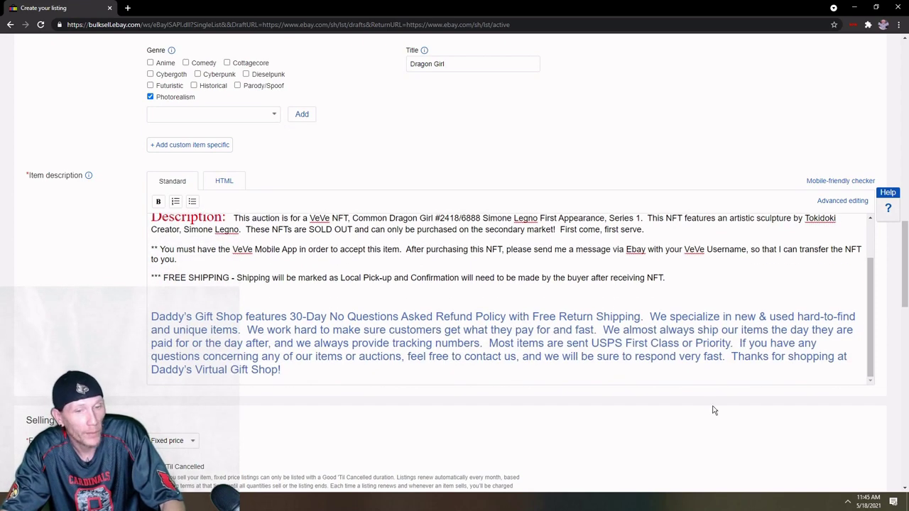
Choose Fixed price as the format and enter 59.98 as the Buy It Now price.
left_click_drag(904, 302, 904, 359)
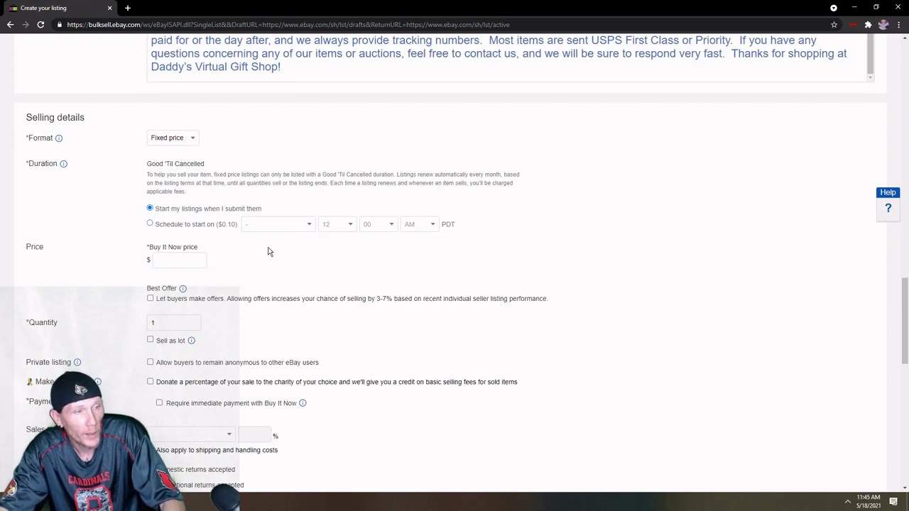
left_click(190, 138)
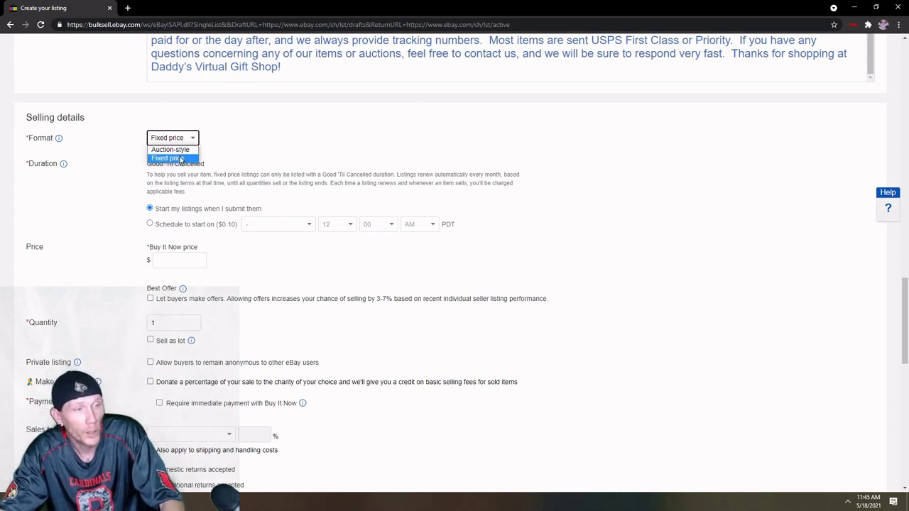
left_click(181, 159)
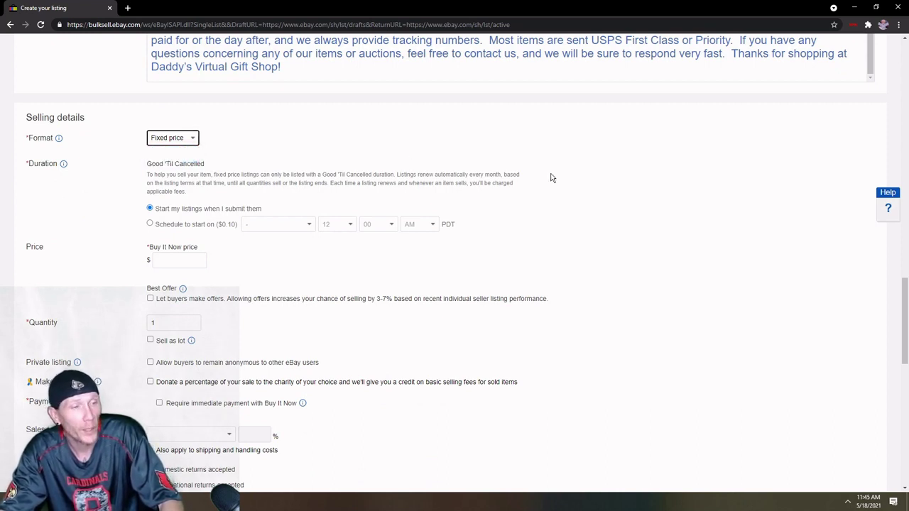
left_click(192, 261)
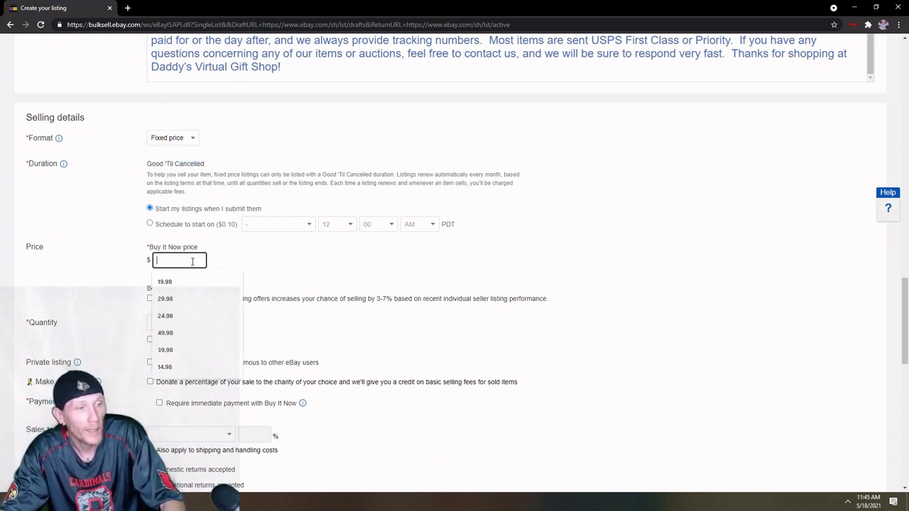
left_click(756, 267)
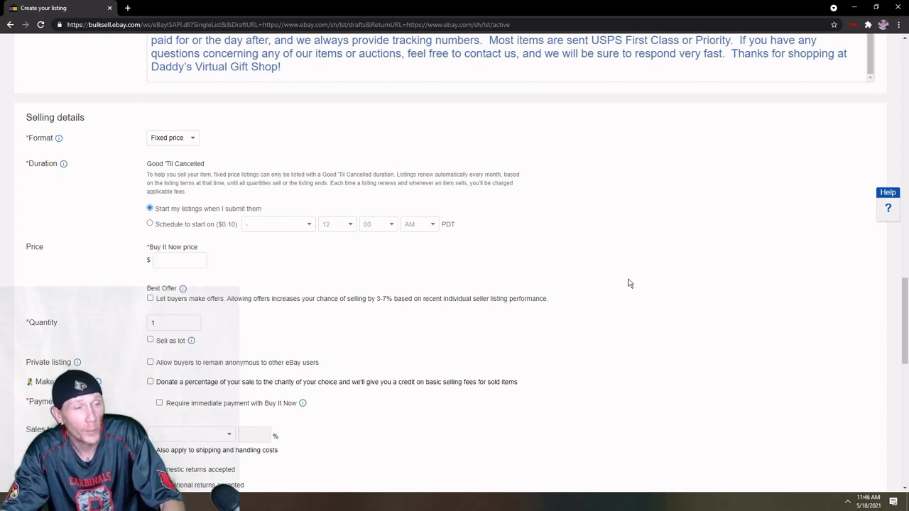
left_click(183, 261)
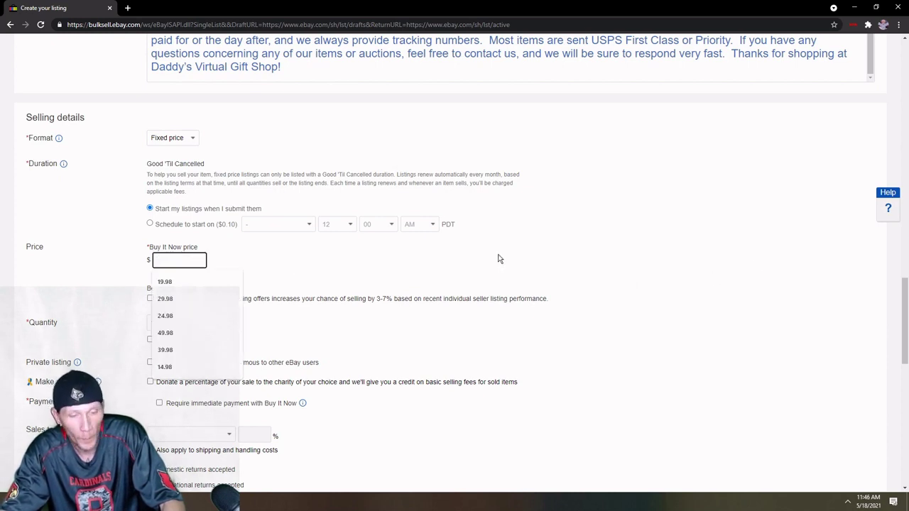
scroll(499, 260, "up", 1)
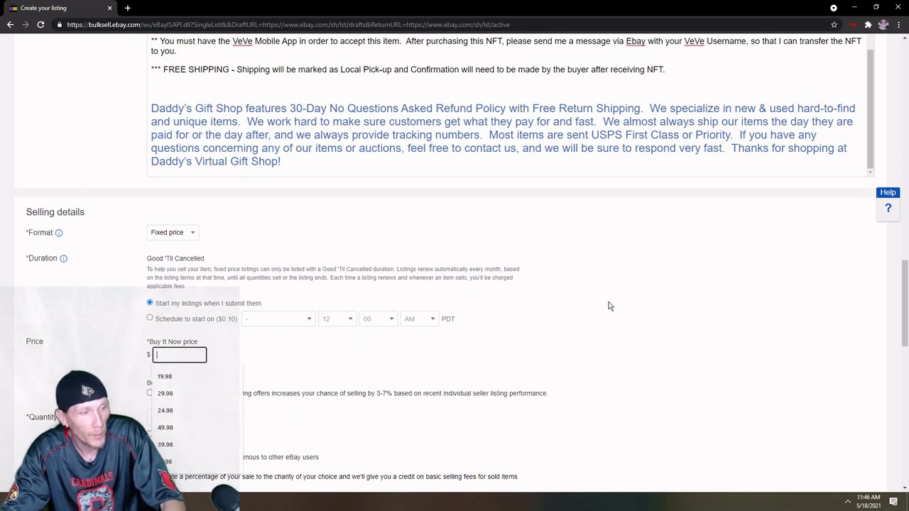
type("59.99")
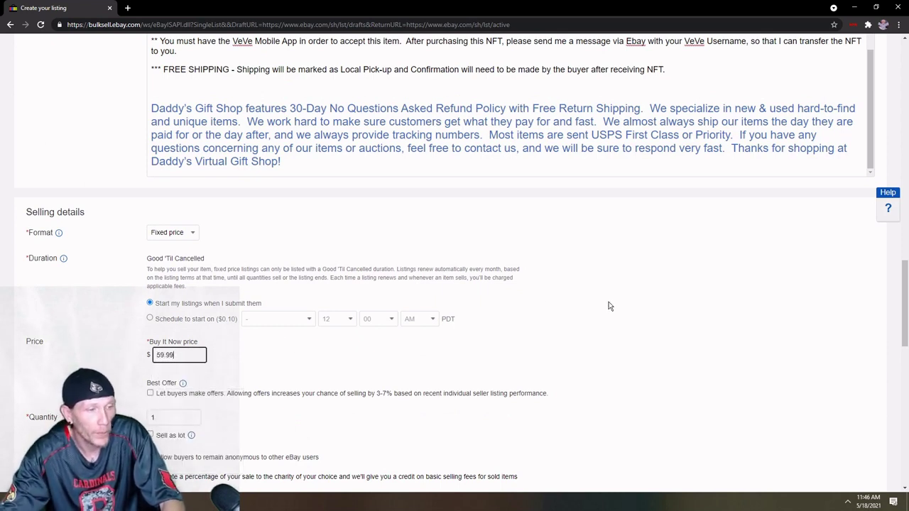
key("BackSpace")
type("8")
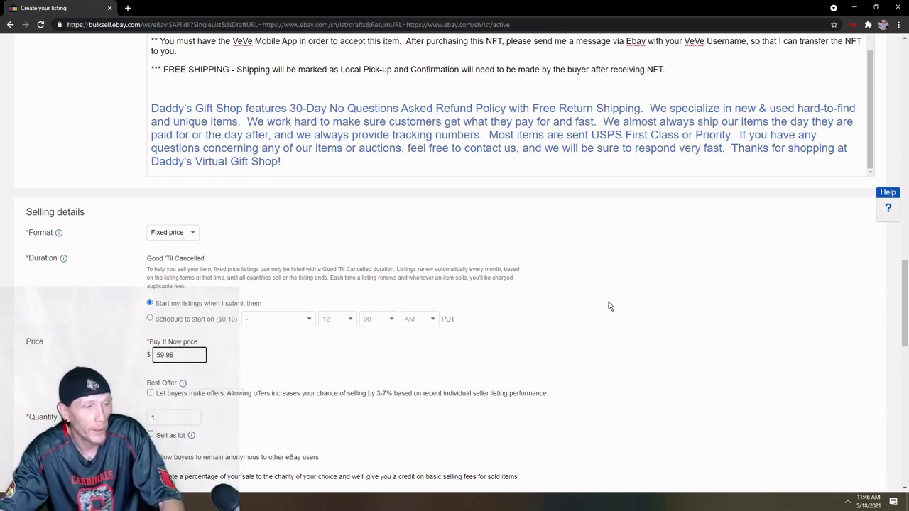
left_click(679, 343)
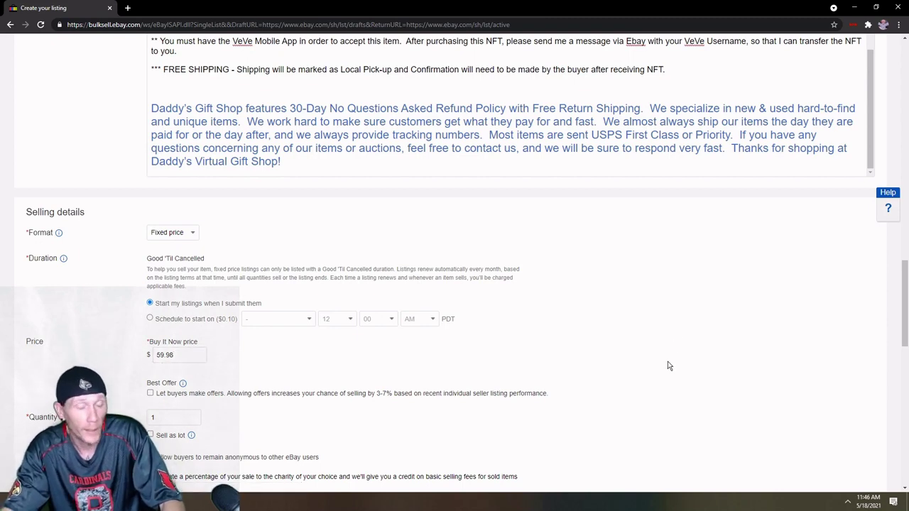
scroll(814, 367, "up", 20)
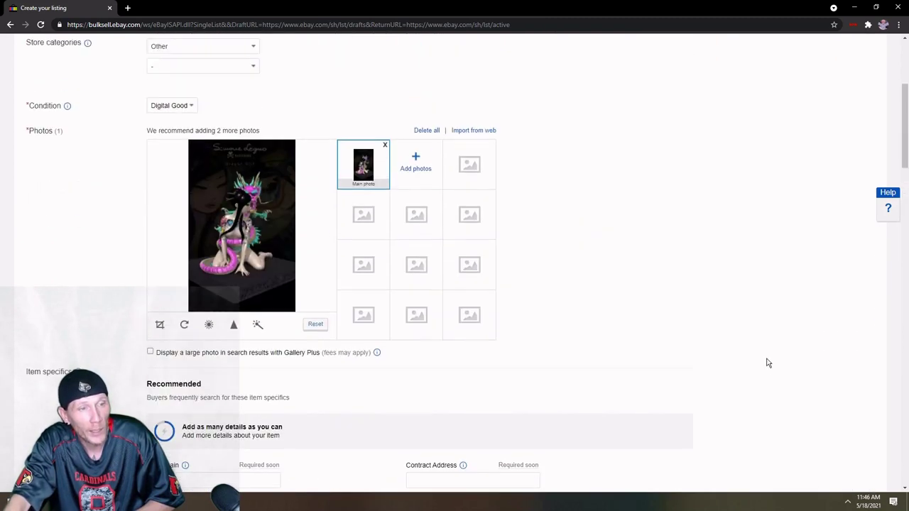
Select and delete the old 'veve nft' listing title.
scroll(767, 363, "up", 1)
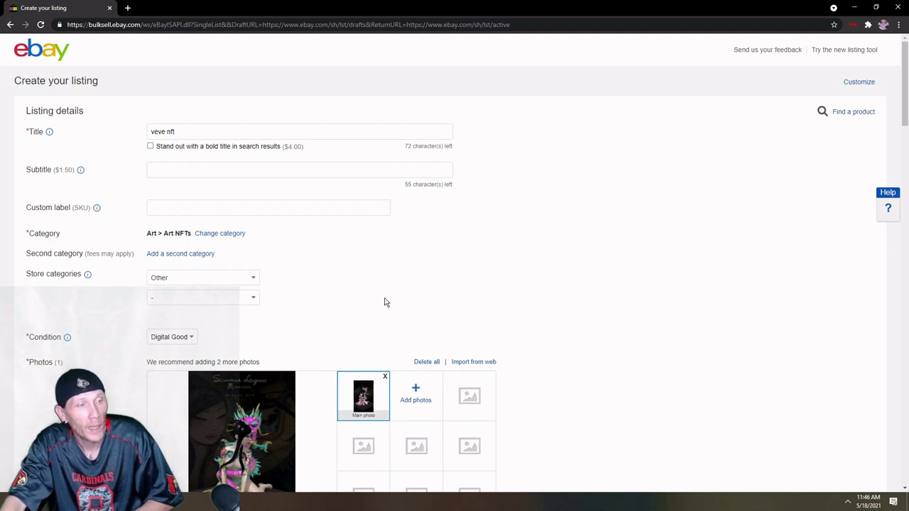
triple_click(178, 132)
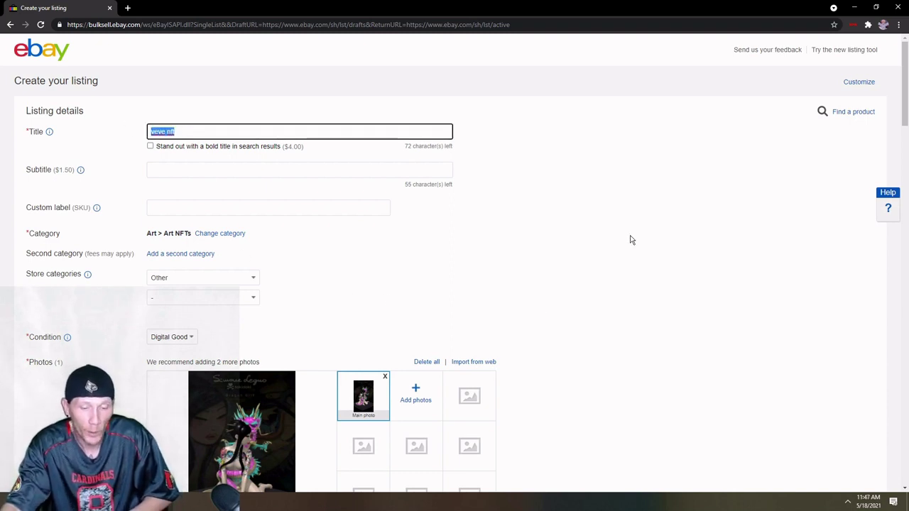
key("BackSpace")
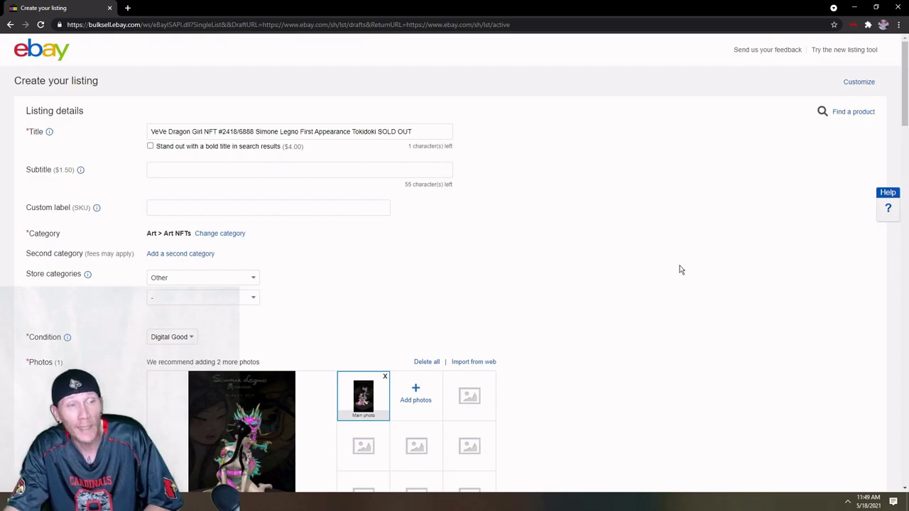
scroll(675, 292, "down", 6)
Scroll through the sold 'veve nft mcfarlane' results comparing Batman #100 NFT prices.
scroll(740, 306, "down", 10)
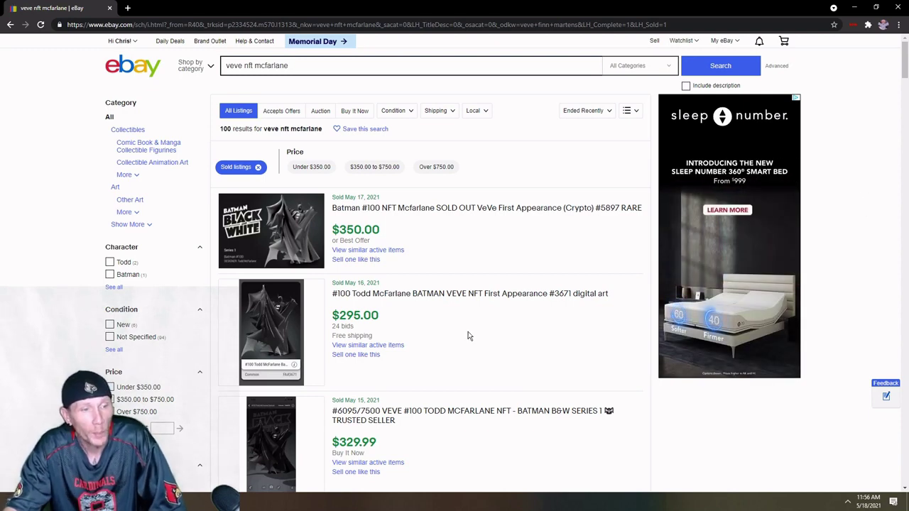
scroll(439, 345, "down", 1)
scroll(439, 344, "down", 1)
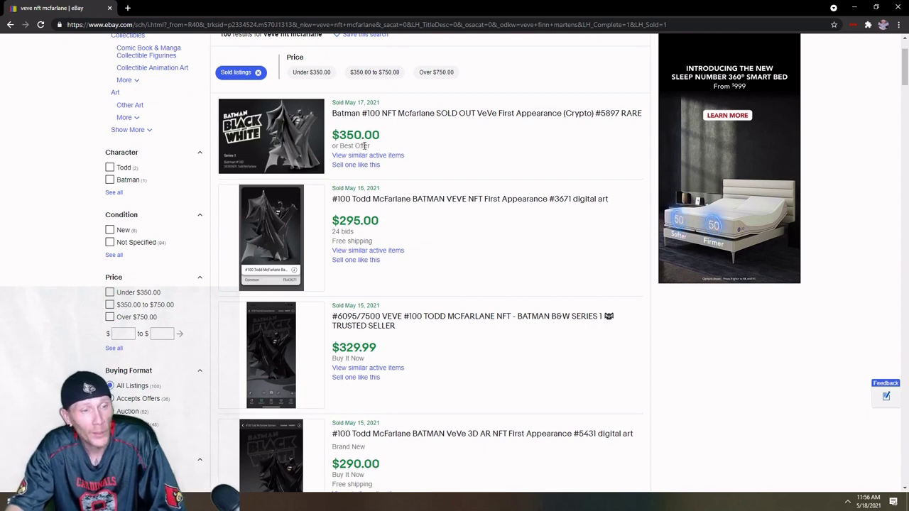
scroll(639, 362, "down", 2)
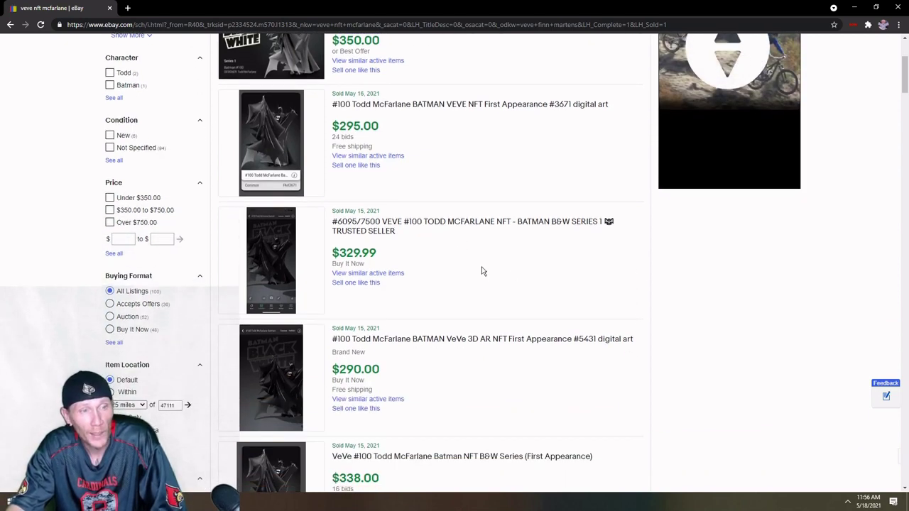
scroll(653, 306, "down", 2)
scroll(651, 318, "down", 4)
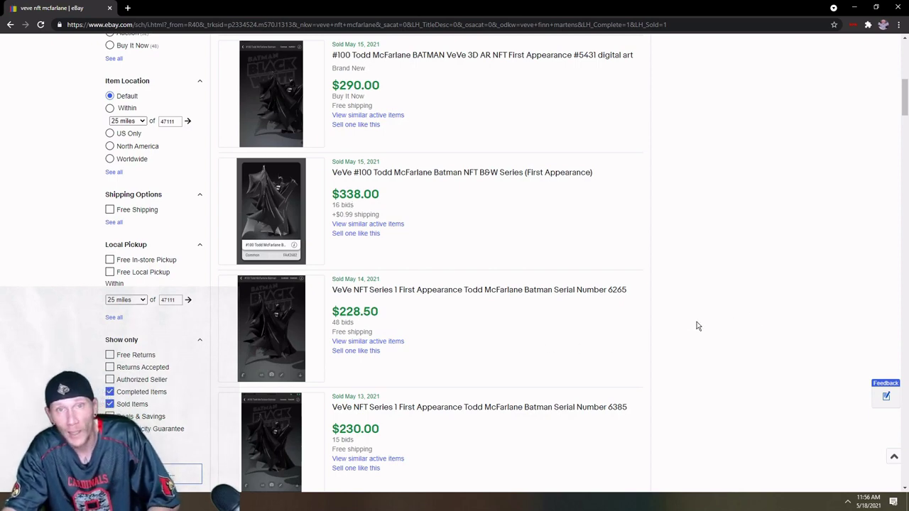
scroll(687, 325, "down", 3)
scroll(687, 326, "down", 5)
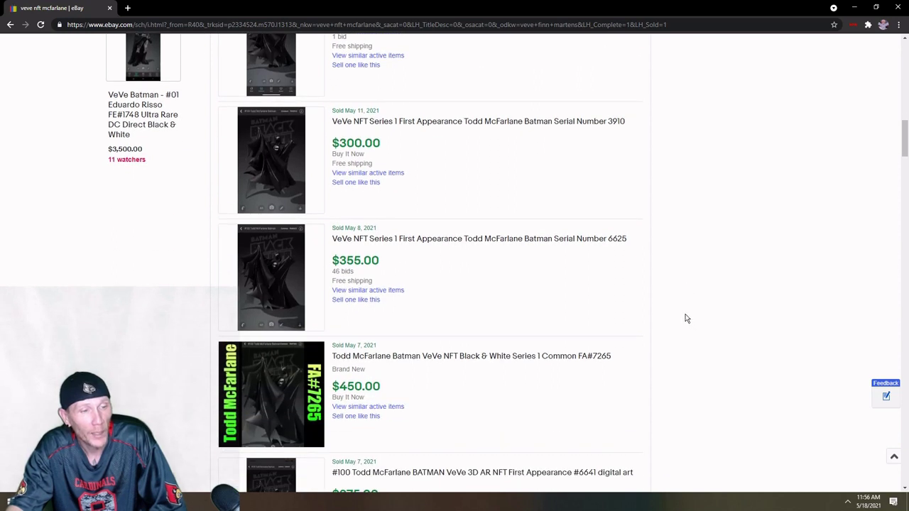
scroll(686, 320, "down", 1)
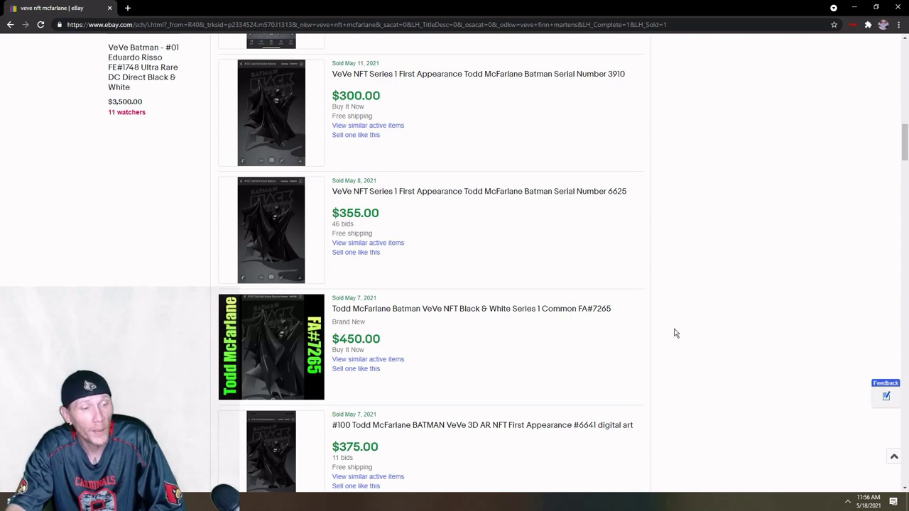
scroll(675, 331, "down", 3)
scroll(676, 333, "down", 3)
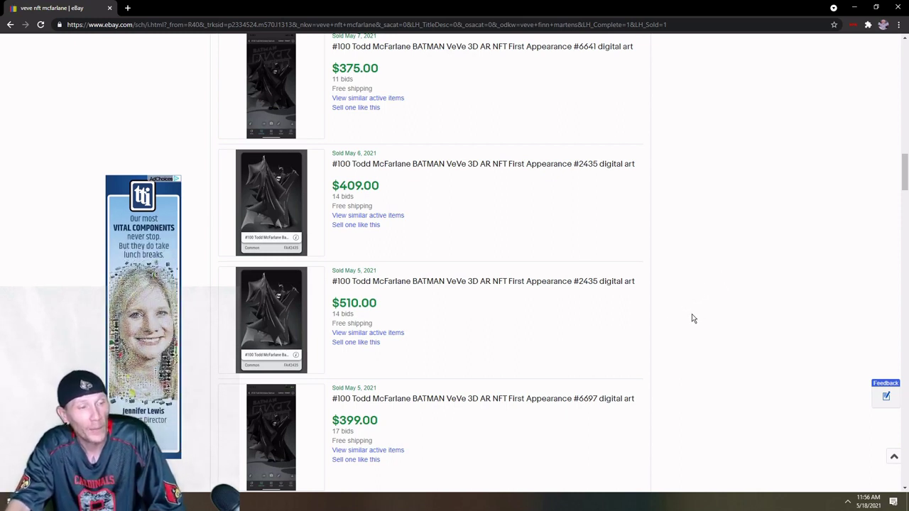
scroll(692, 318, "down", 1)
scroll(692, 319, "down", 6)
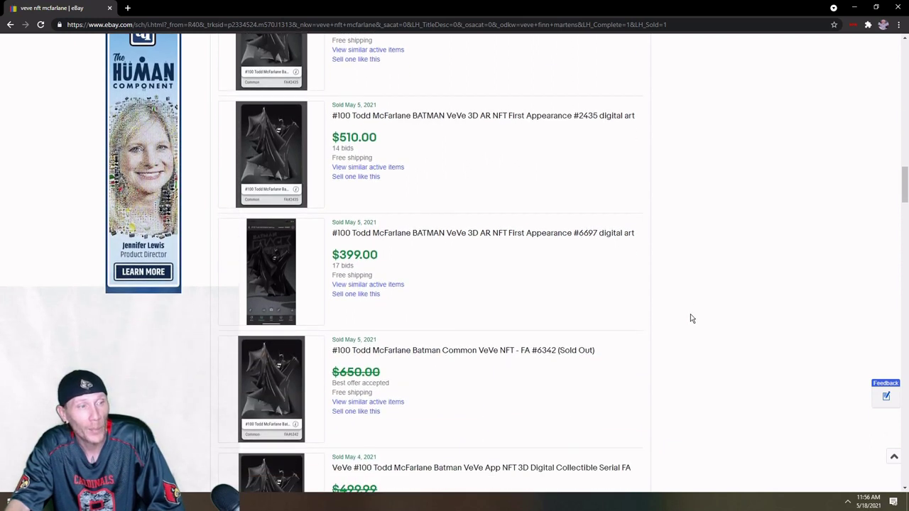